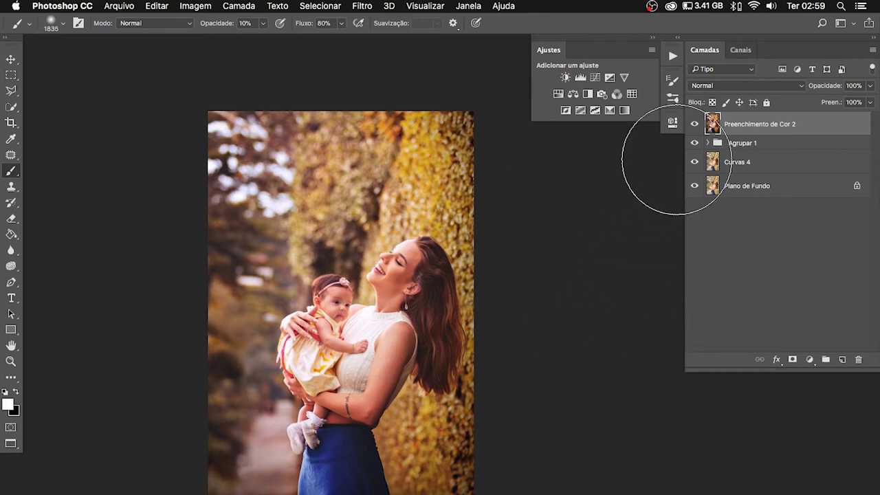
Turn off visibility for every layer so the canvas shows only transparency
drag(694, 124, 694, 231)
On a new layer, paint a large soft ff9c00 orange glow at full opacity
click(842, 359)
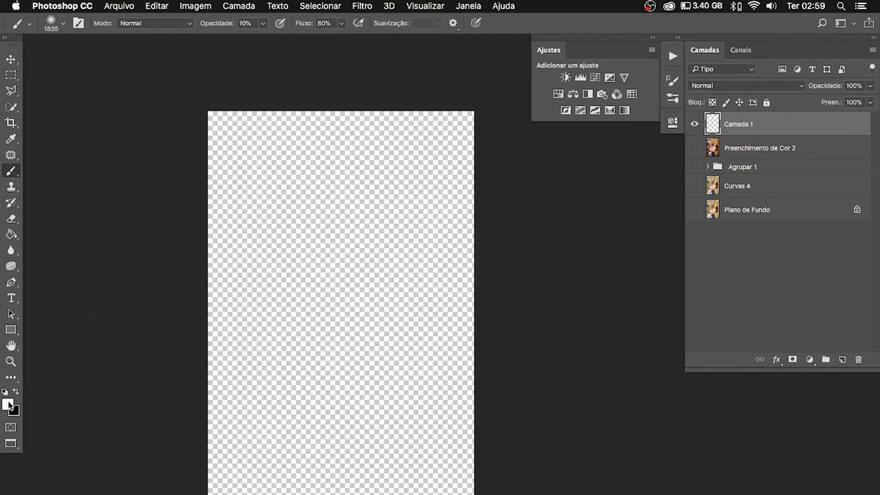
click(9, 405)
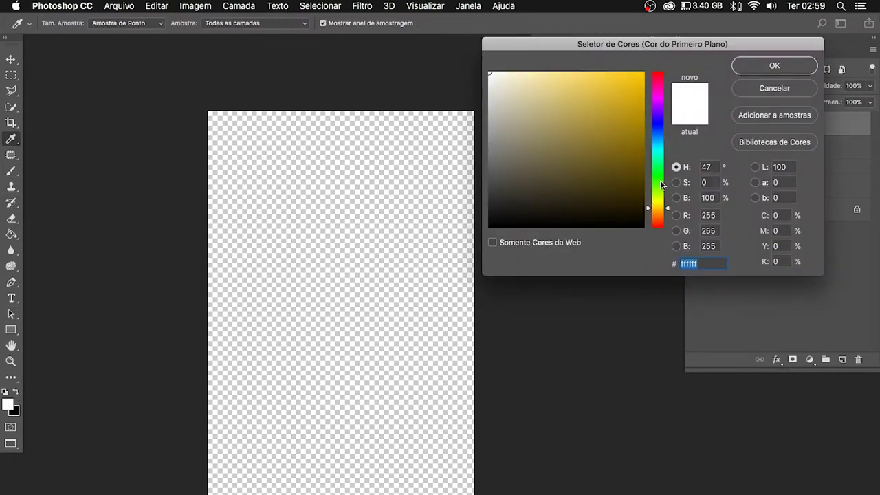
drag(657, 159, 661, 211)
drag(616, 96, 702, 62)
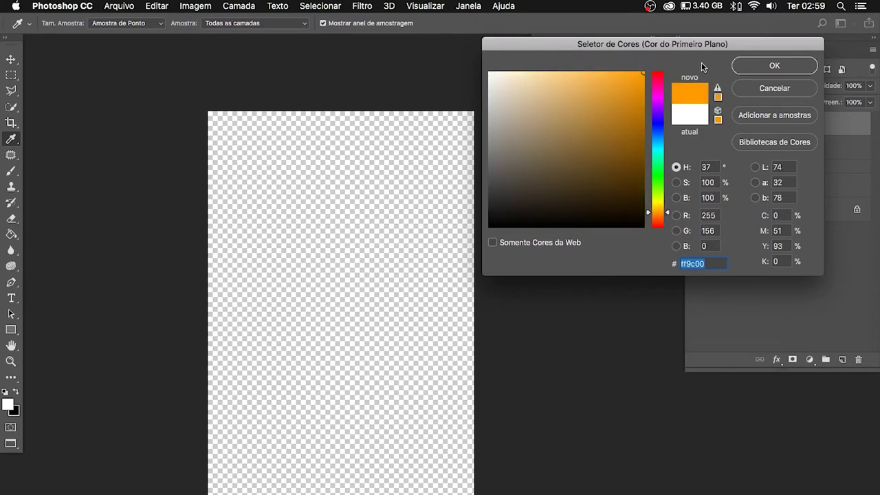
click(765, 64)
key(0)
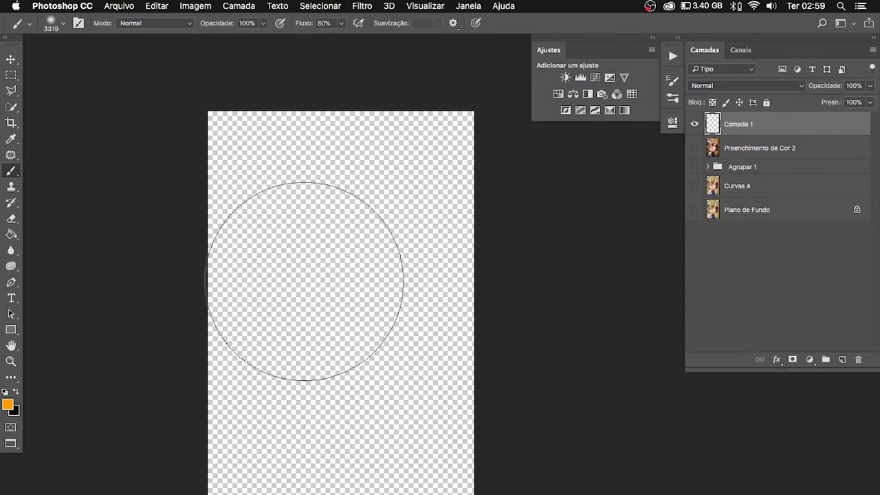
mouse_move(307, 344)
mouse_down()
mouse_move(312, 267)
mouse_move(377, 255)
mouse_move(336, 392)
mouse_move(298, 295)
mouse_move(367, 243)
mouse_move(370, 369)
mouse_up()
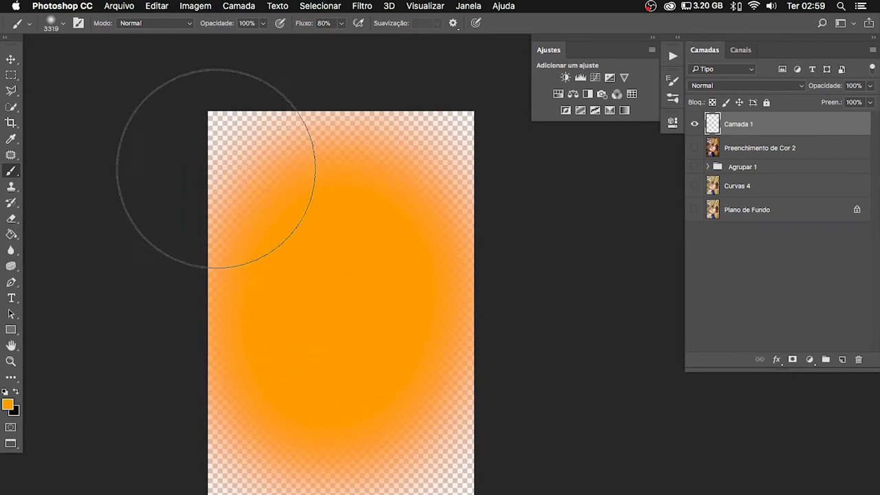
Paint smaller golden yellow ffc600 and pale cream ffeba1 glows inside the orange
click(8, 404)
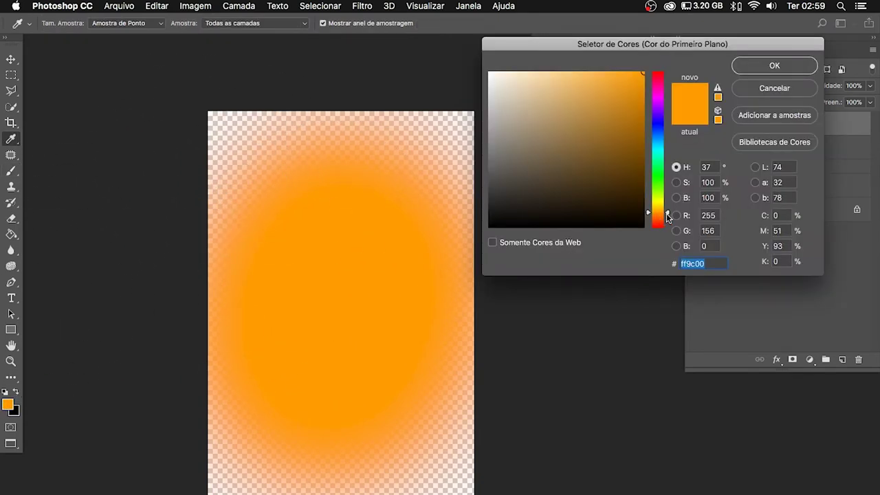
drag(666, 215, 668, 211)
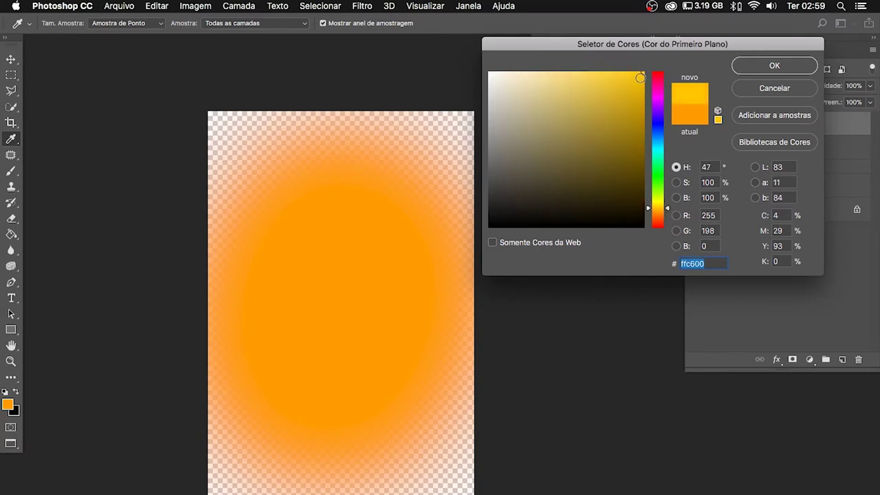
click(759, 64)
mouse_move(344, 289)
mouse_down()
mouse_move(291, 300)
mouse_move(318, 271)
mouse_move(355, 321)
mouse_move(310, 303)
mouse_move(356, 262)
mouse_move(364, 291)
mouse_move(350, 321)
mouse_up()
click(8, 405)
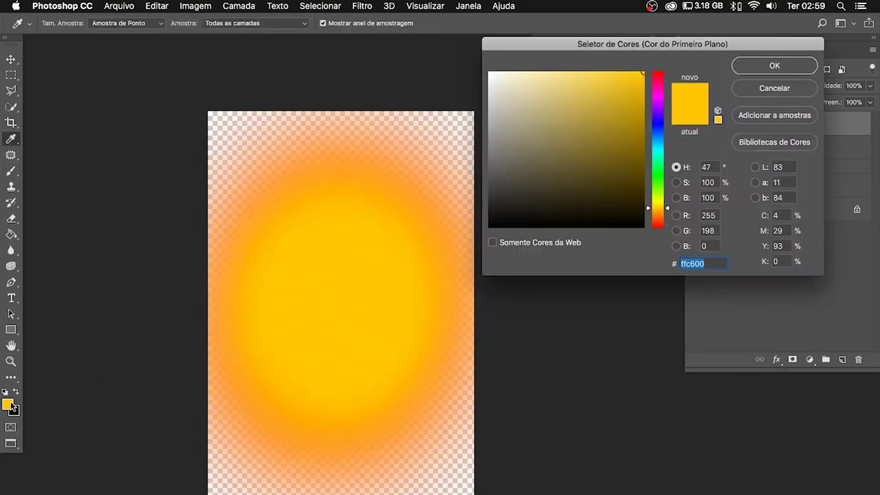
drag(552, 86, 543, 68)
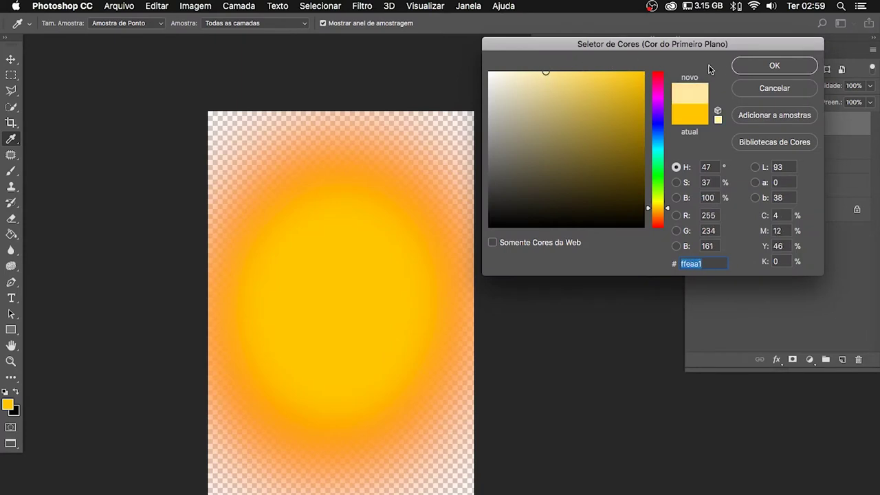
click(734, 69)
mouse_move(318, 286)
mouse_down()
mouse_move(332, 274)
mouse_move(310, 285)
mouse_move(356, 310)
mouse_move(312, 334)
mouse_move(339, 259)
mouse_move(356, 292)
mouse_move(335, 345)
mouse_up()
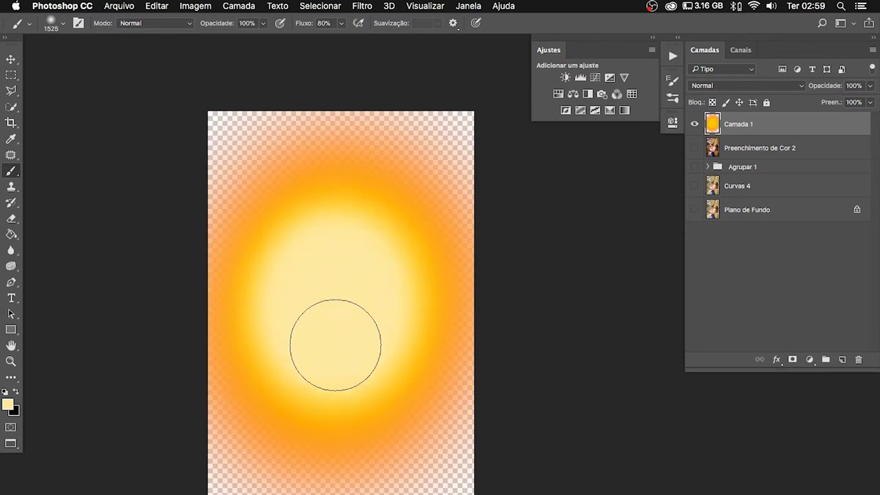
Brighten the glow's centre with a dab of pure white
click(8, 405)
drag(529, 101, 483, 30)
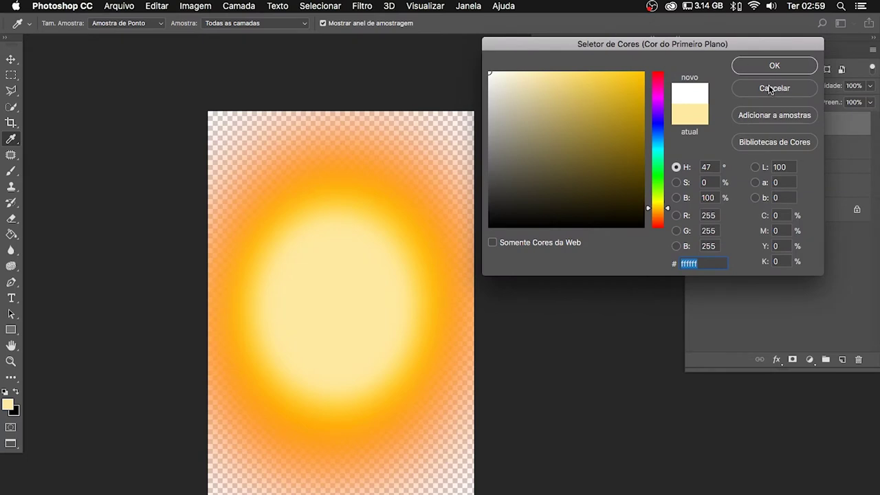
click(757, 68)
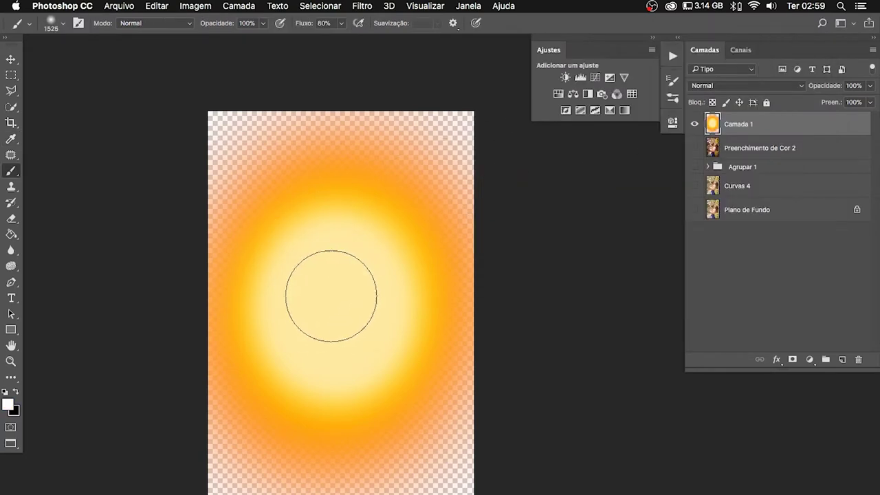
mouse_move(330, 295)
mouse_down()
mouse_move(352, 327)
mouse_move(352, 315)
mouse_up()
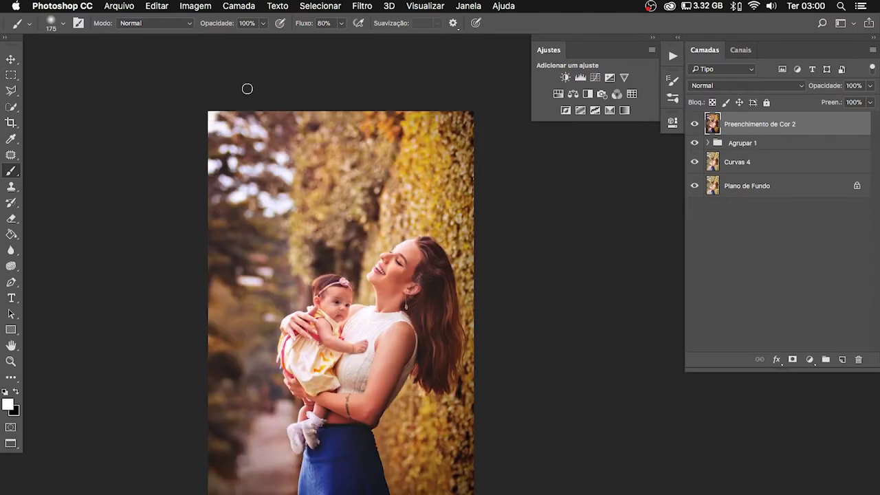
Try white light streaks and a ring over the portrait, then undo and clear them
drag(247, 88, 81, 338)
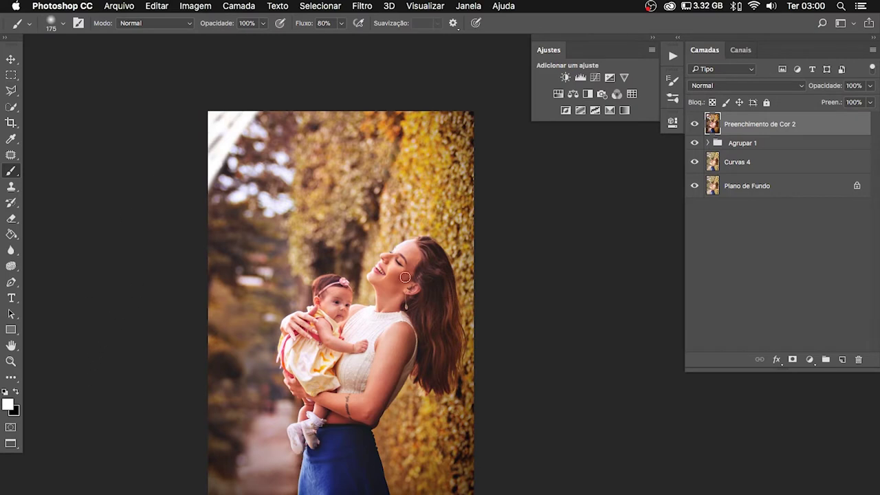
drag(408, 244, 289, 385)
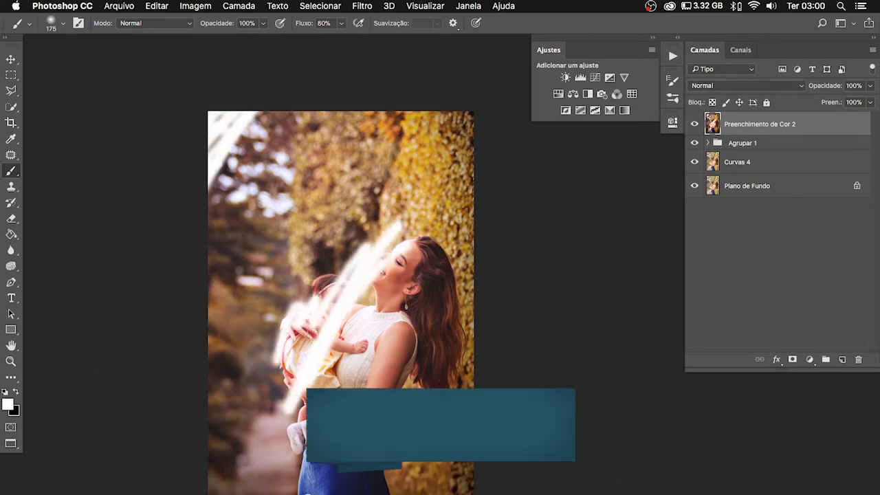
key(ctrl+z)
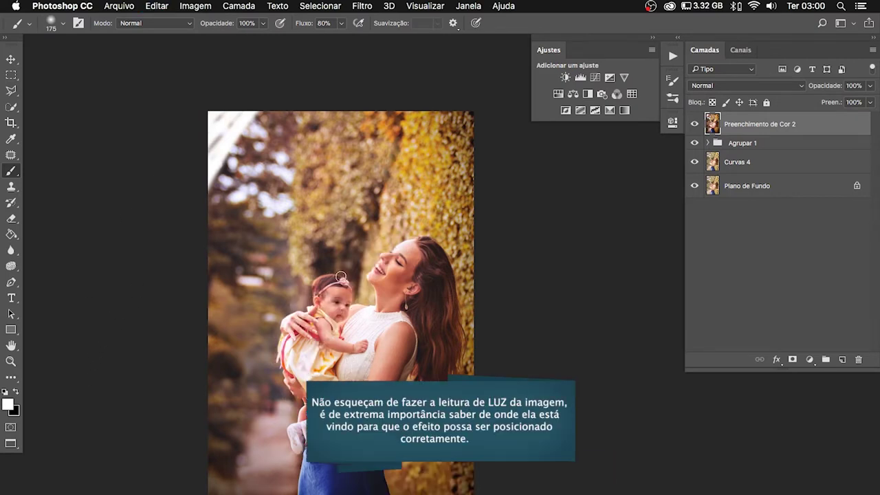
mouse_move(299, 284)
mouse_down()
mouse_move(448, 314)
mouse_move(302, 278)
mouse_up()
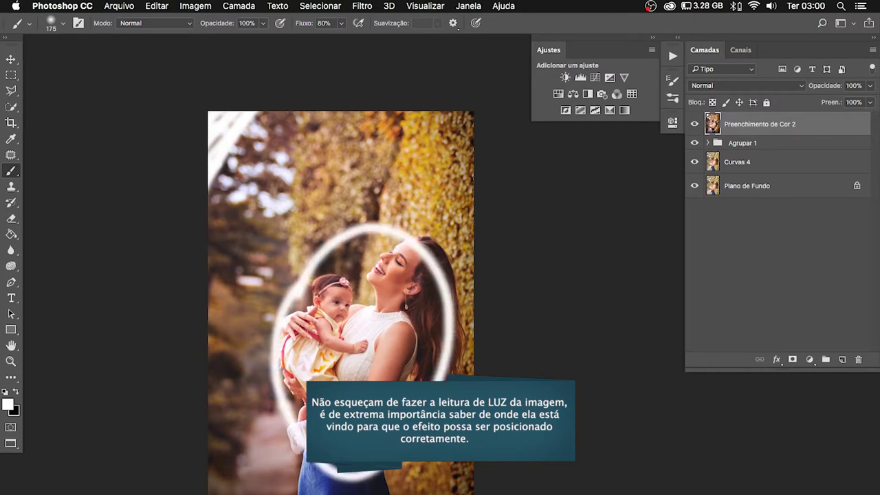
key(ctrl+BackSpace)
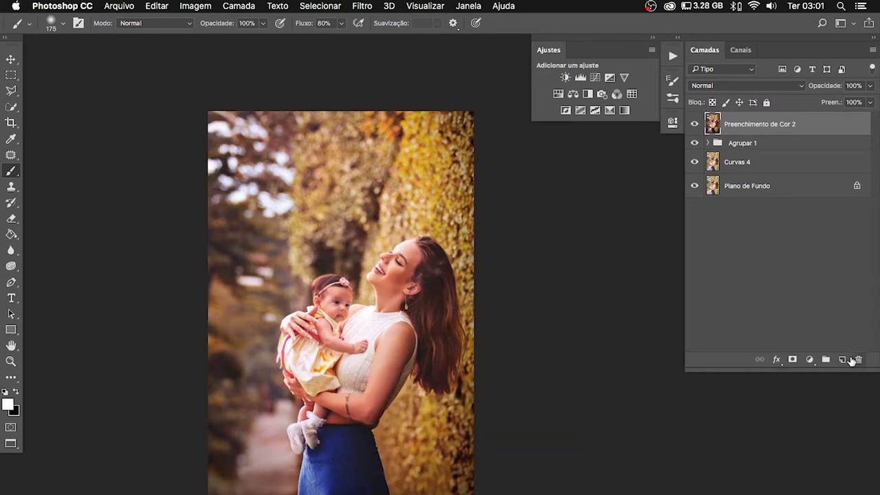
Add a new empty layer at the top of the stack and rename it SOL
click(791, 323)
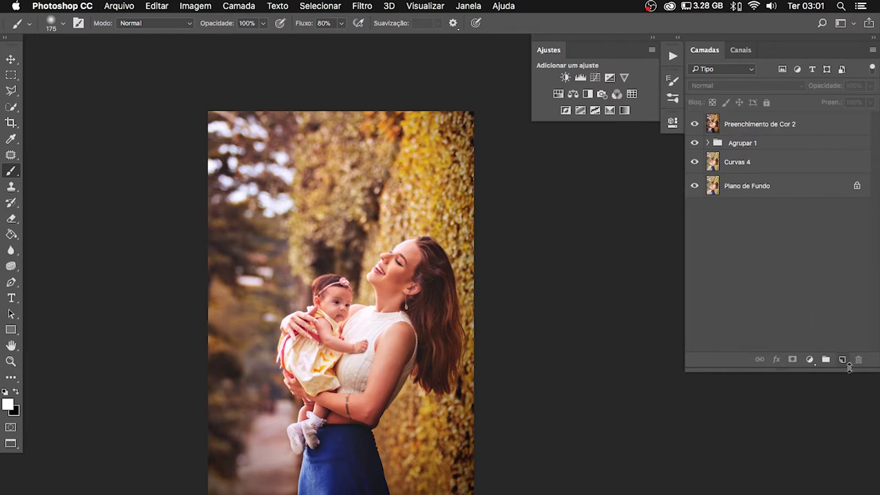
click(842, 360)
text(SOl)
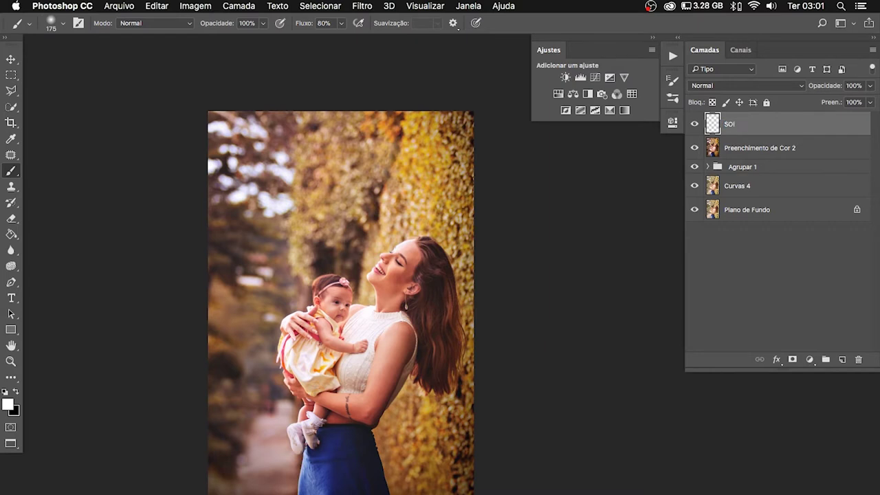
double_click(730, 124)
Set the foreground to saturated orange ffa800 and enlarge the brush to cover much of the image
click(8, 405)
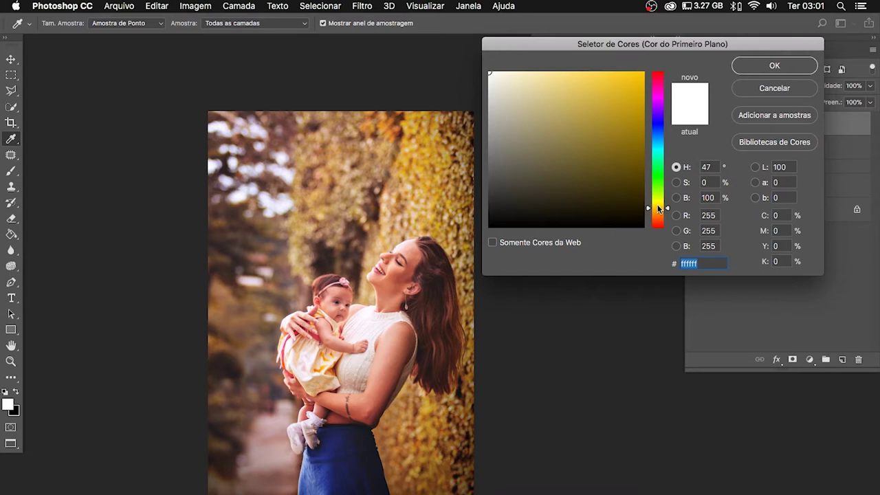
drag(658, 209, 657, 212)
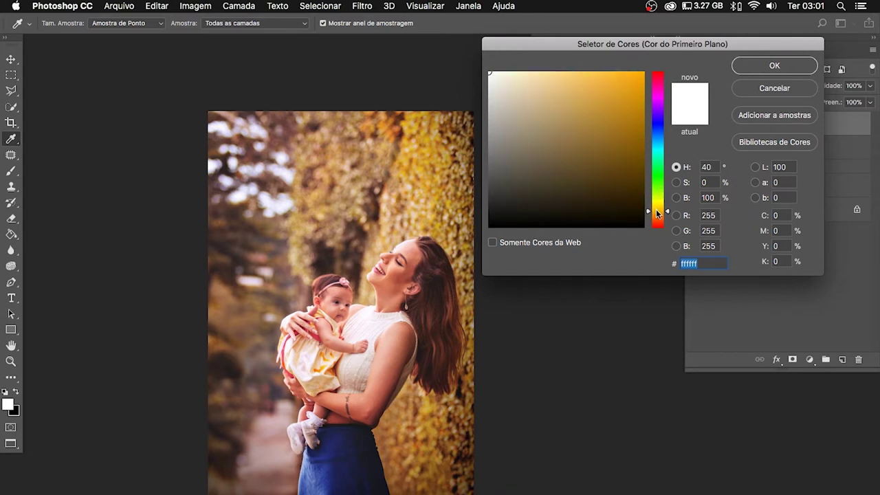
drag(618, 97, 671, 53)
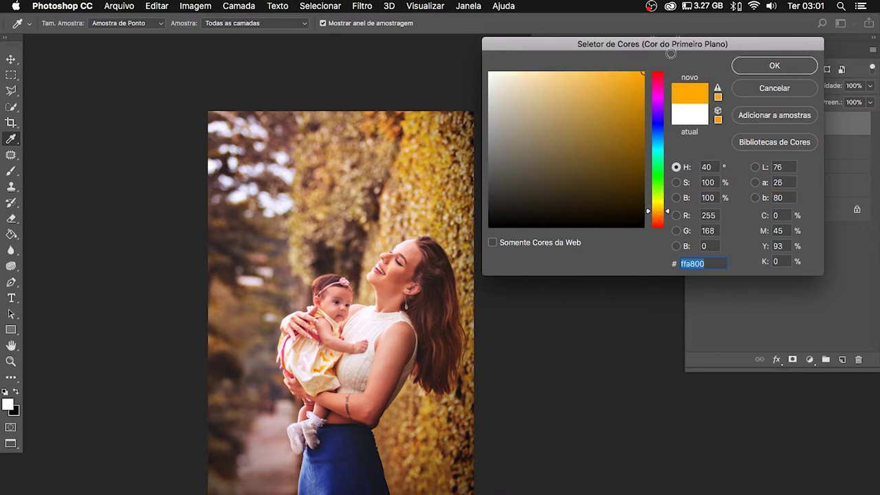
click(742, 68)
key(b)
drag(308, 246, 403, 230)
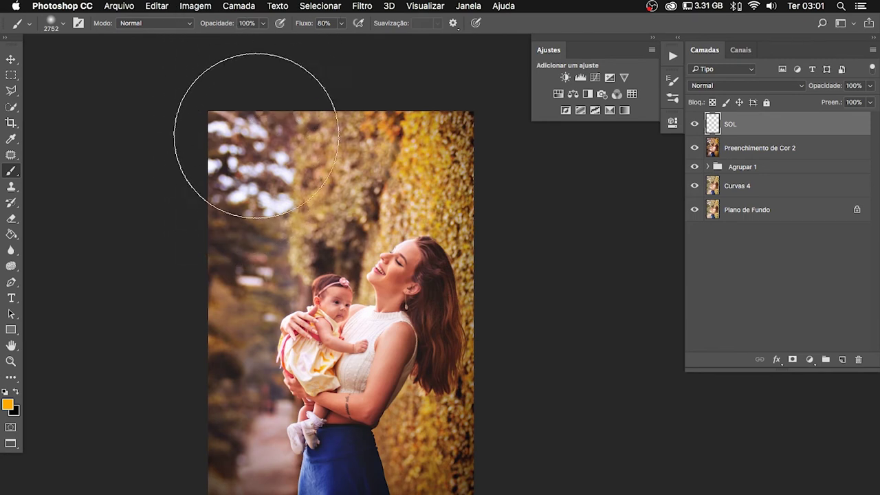
Paint a soft orange glow over the top-left of the photo at 50% brush opacity
key(5)
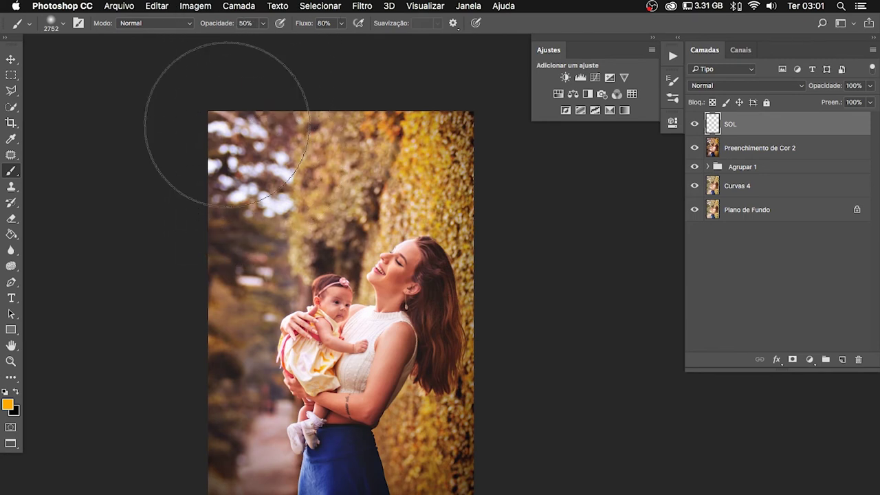
drag(235, 176, 261, 177)
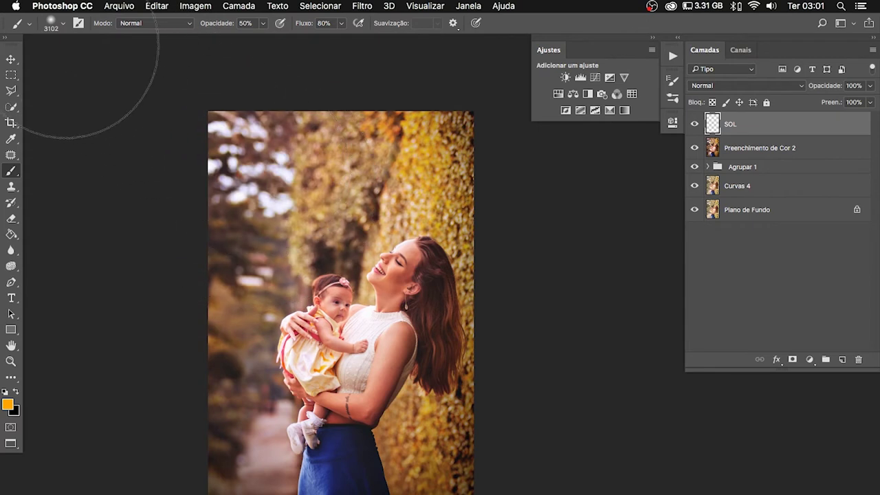
click(64, 24)
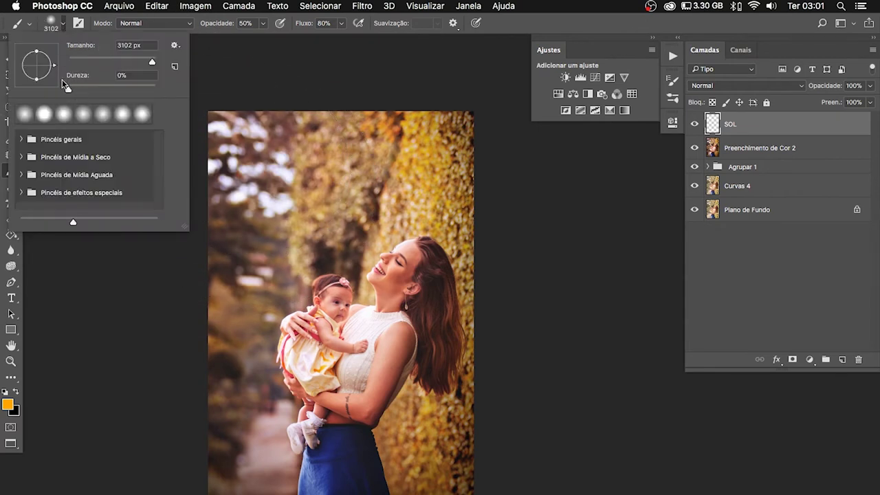
click(54, 24)
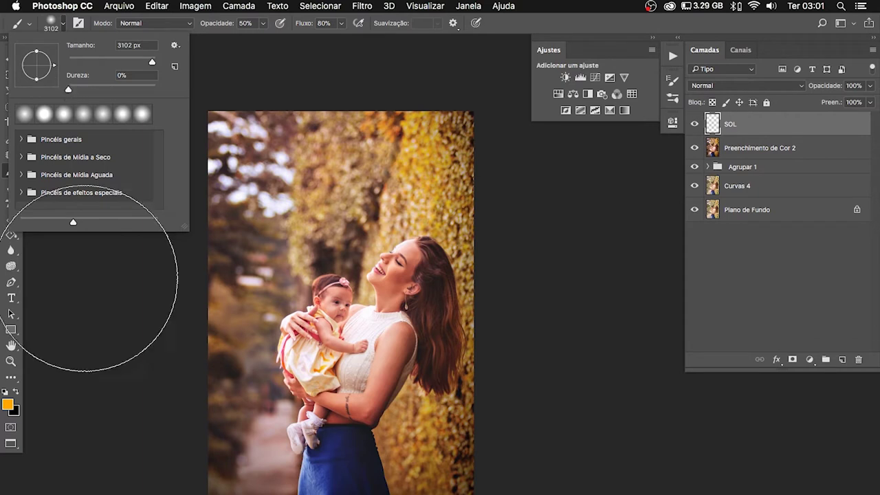
click(88, 324)
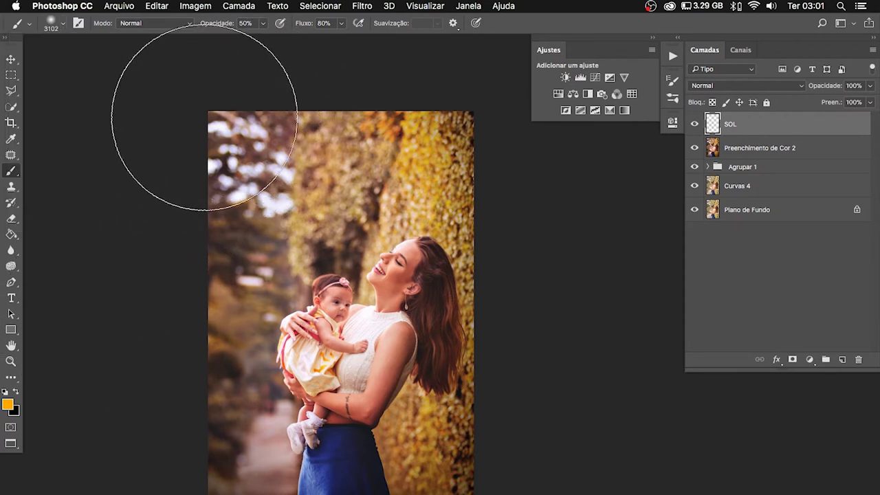
drag(258, 93, 250, 148)
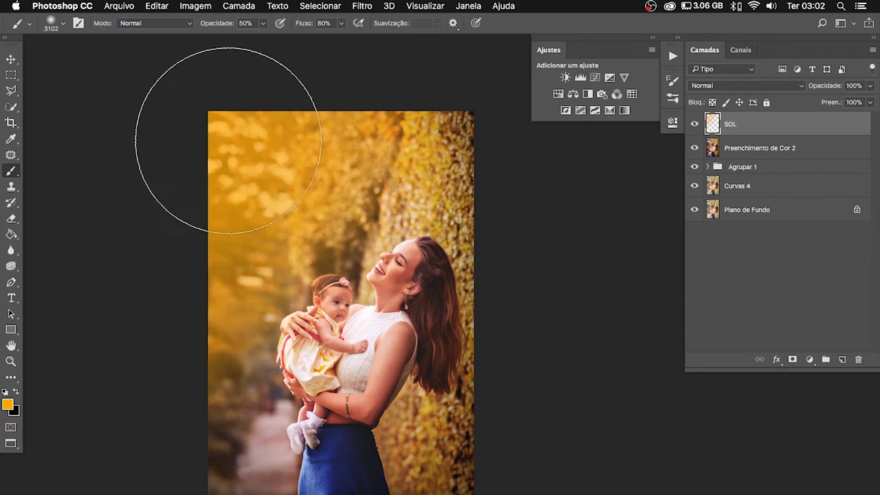
drag(226, 122, 260, 89)
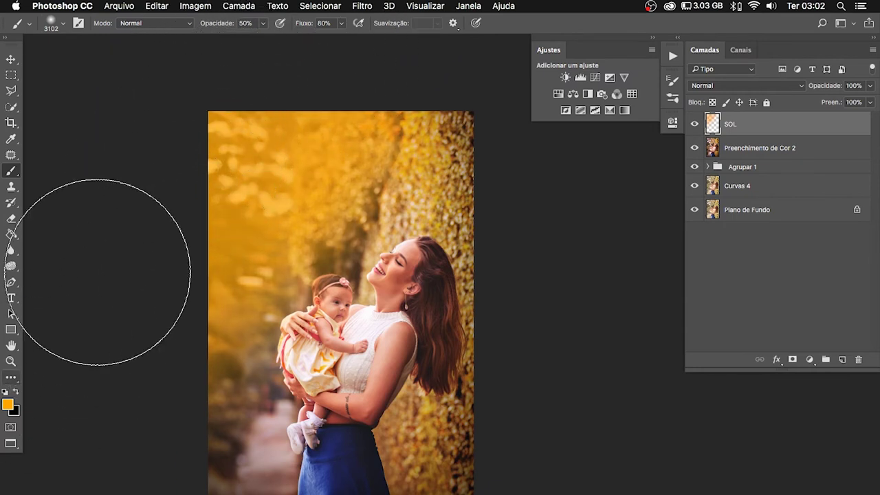
Paint a brighter ffcc00 yellow glow in the top-left, then pick pale cream ffec9f
click(11, 405)
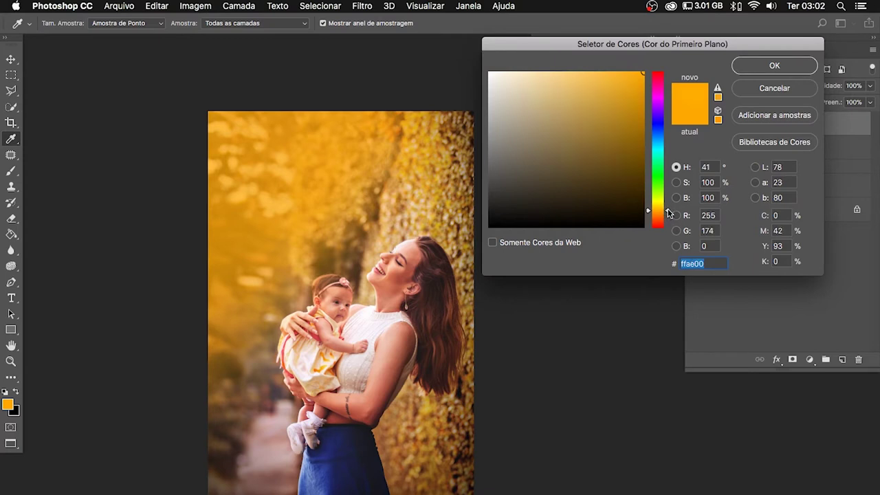
drag(669, 213, 669, 209)
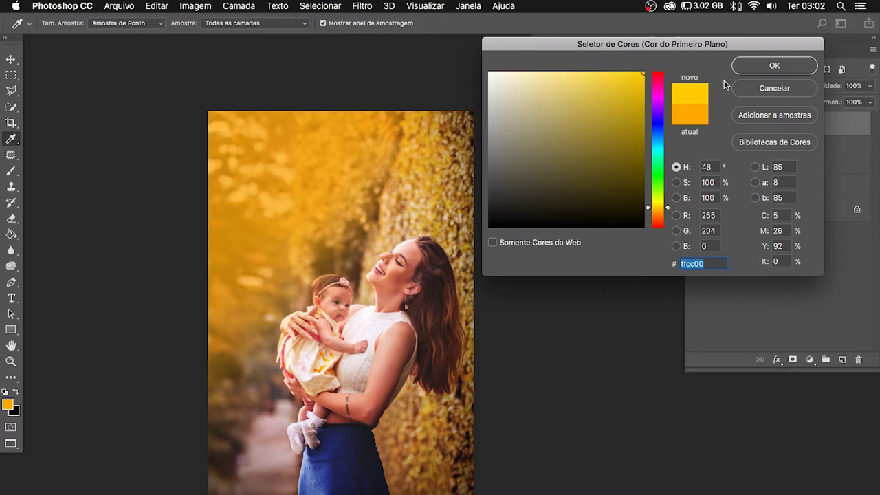
click(755, 72)
mouse_move(195, 135)
mouse_down()
mouse_move(243, 136)
mouse_move(182, 169)
mouse_move(163, 169)
mouse_up()
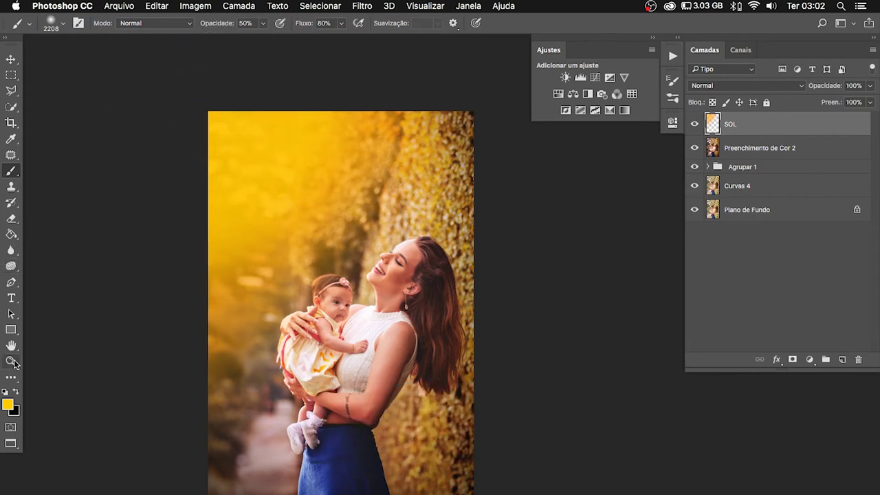
click(8, 405)
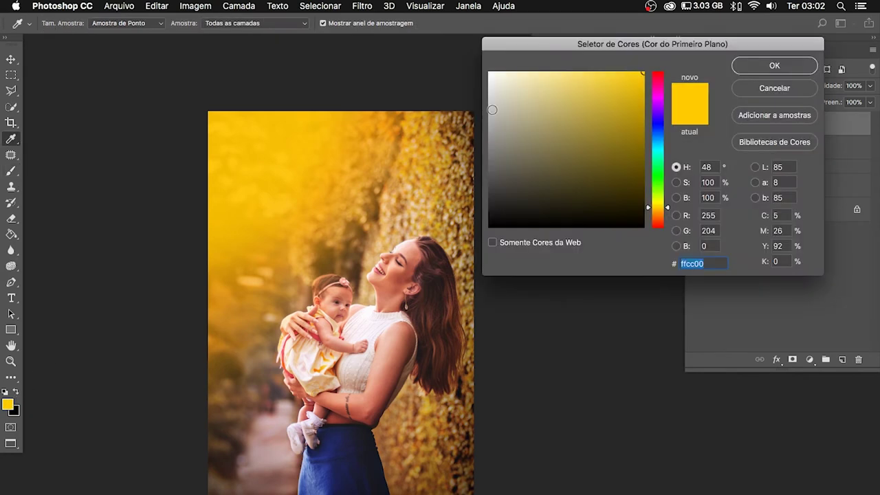
drag(539, 83, 548, 51)
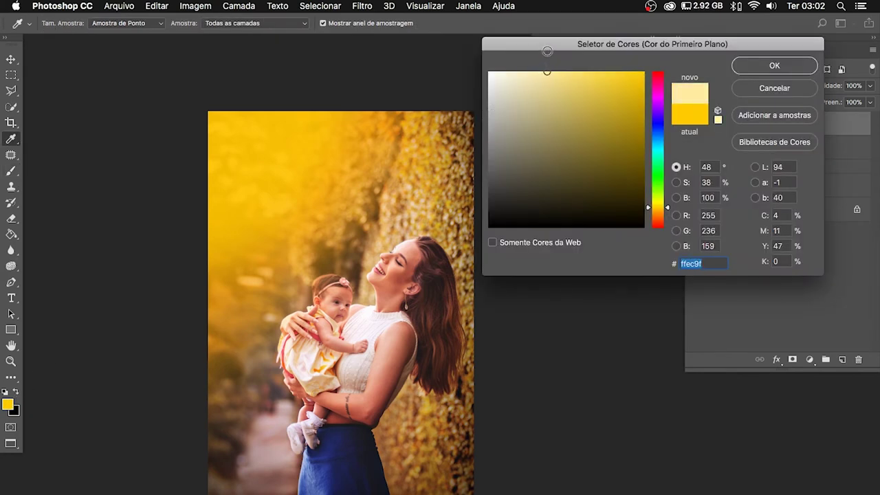
click(741, 71)
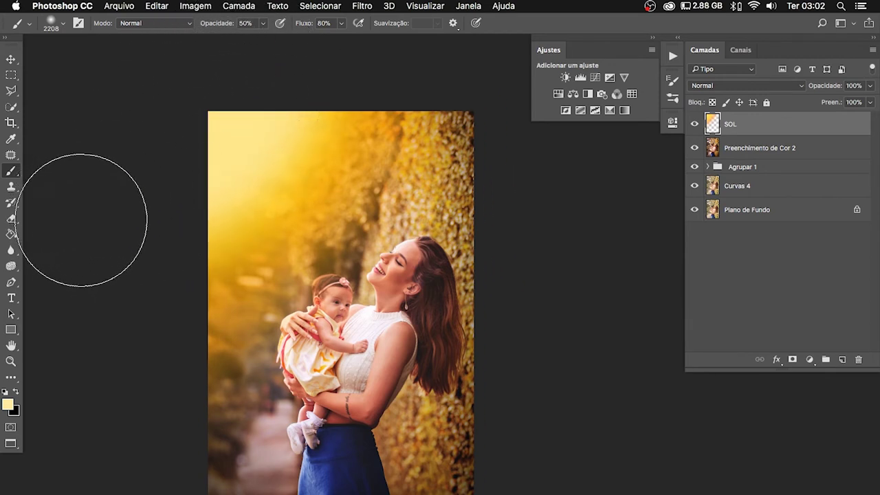
Switch to white paint with an ~828 px brush at 70% opacity
click(7, 404)
drag(519, 88, 465, 45)
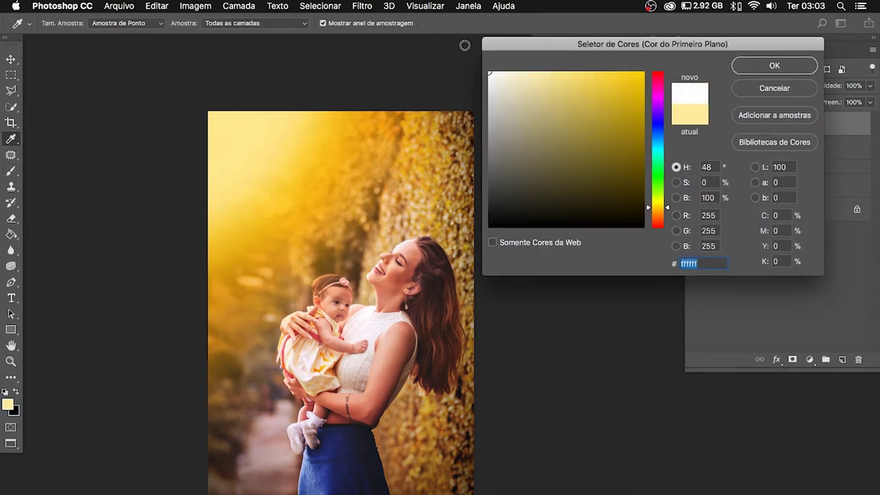
click(753, 67)
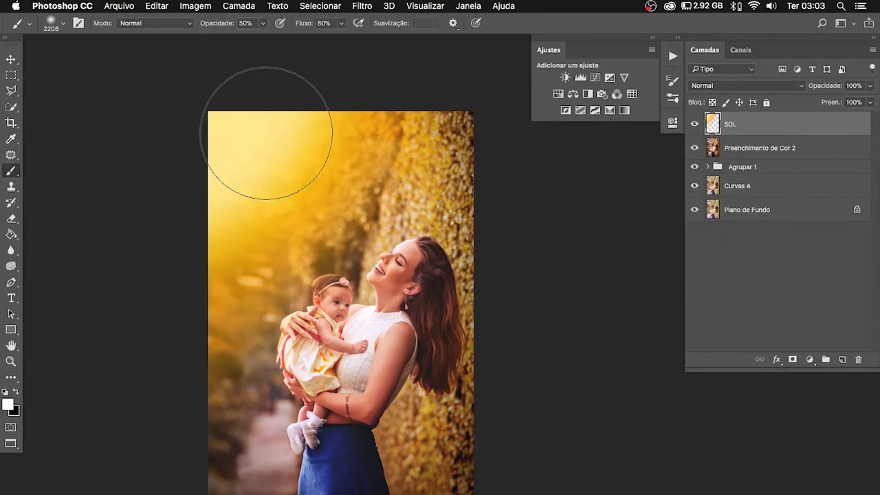
drag(245, 139, 199, 154)
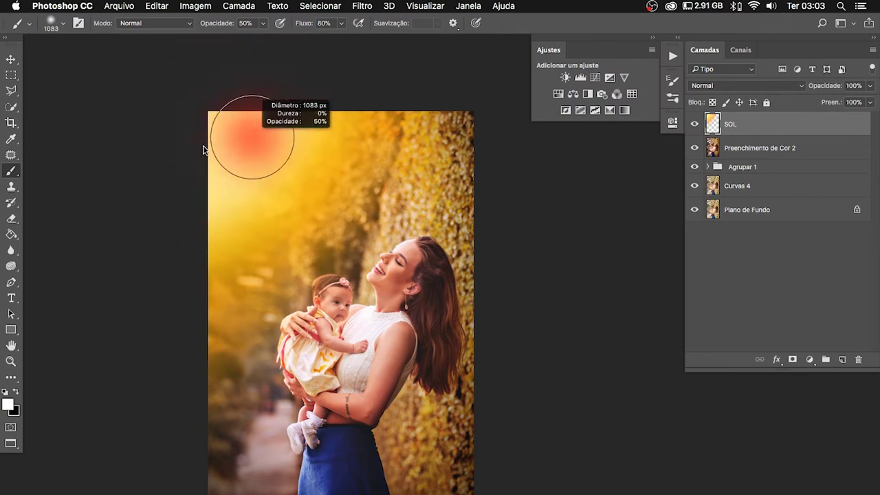
key(1)
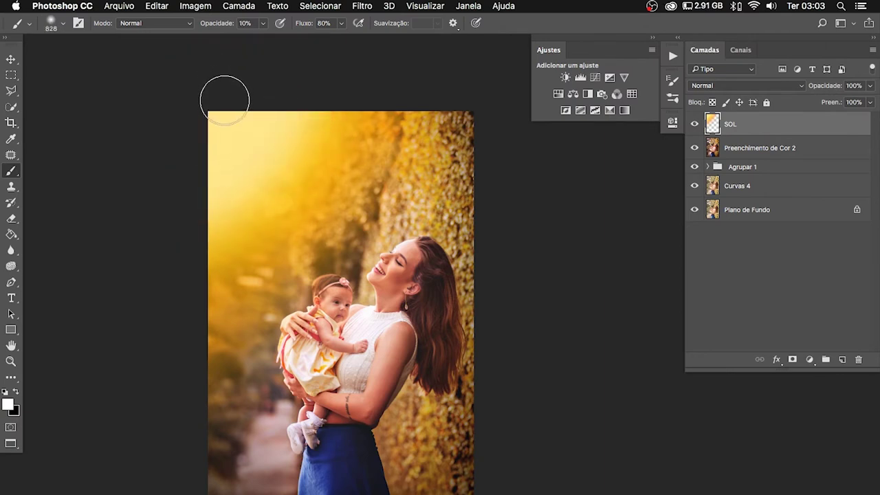
key(7)
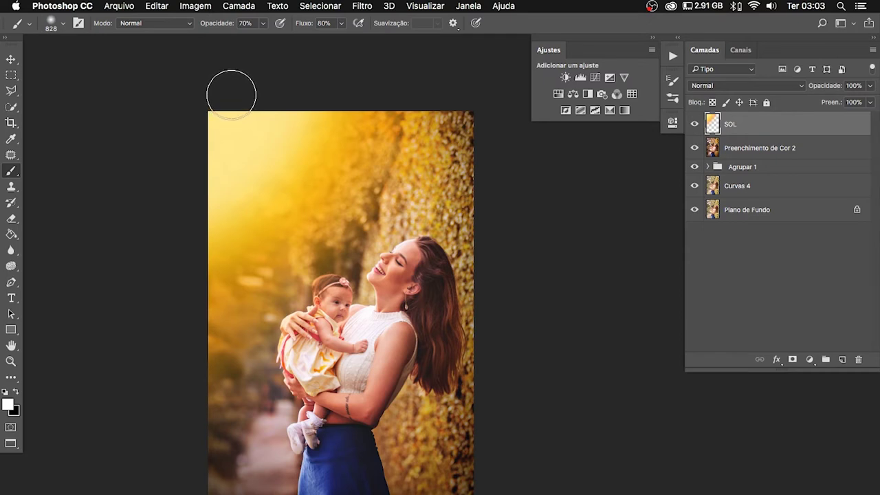
Paint a near-white sun core into the photo's upper-left corner
right_click(215, 107)
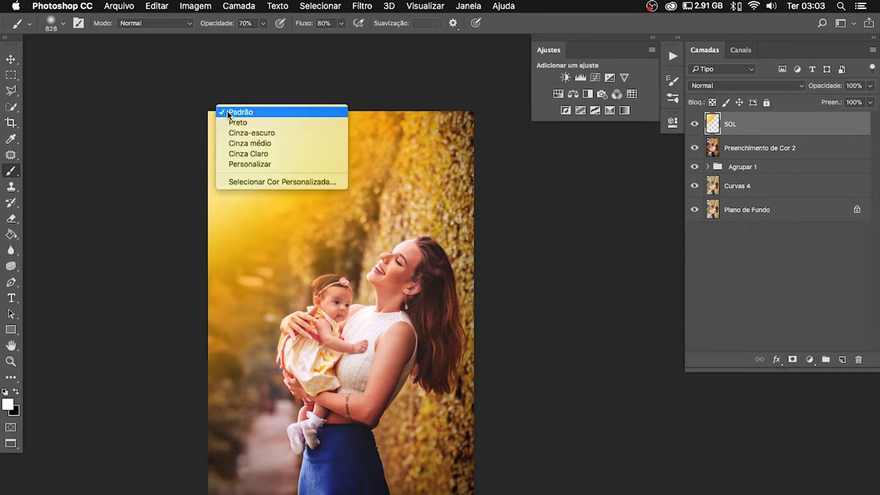
key(Escape)
drag(232, 126, 283, 129)
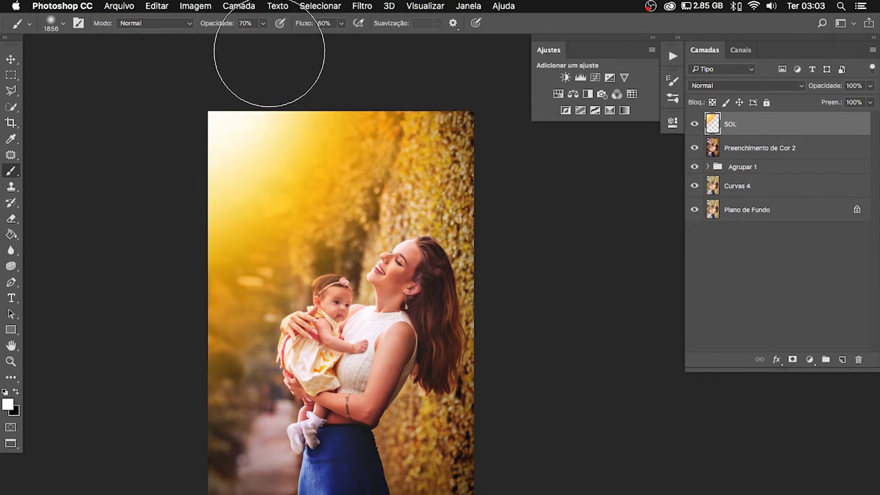
key(1)
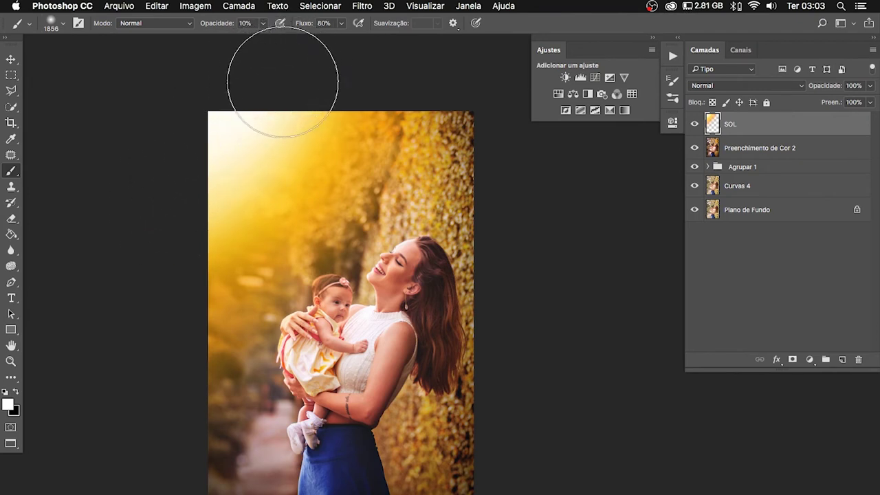
drag(285, 75, 323, 76)
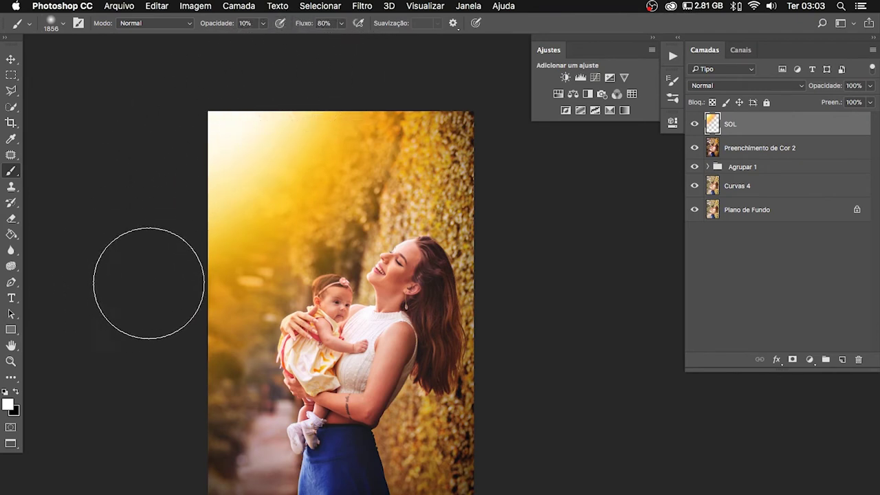
key(7)
key(ctrl+z)
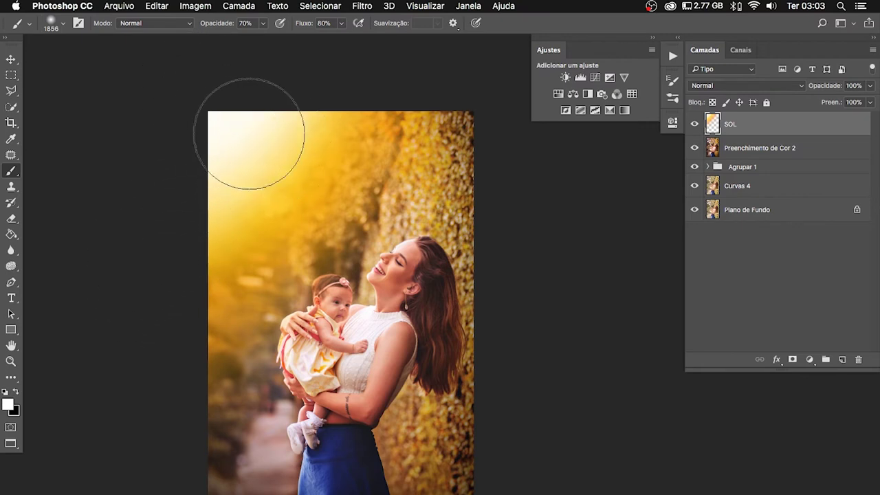
mouse_move(197, 89)
mouse_down()
mouse_move(304, 199)
mouse_move(246, 177)
mouse_move(208, 133)
mouse_up()
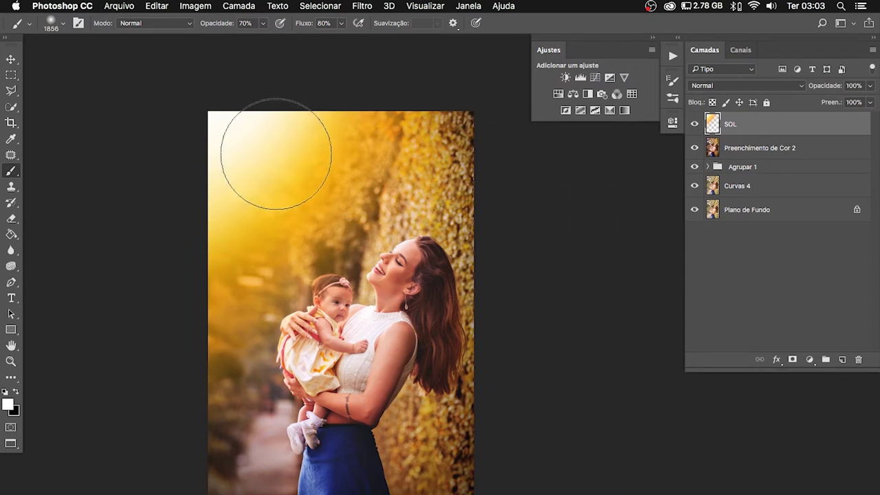
click(809, 360)
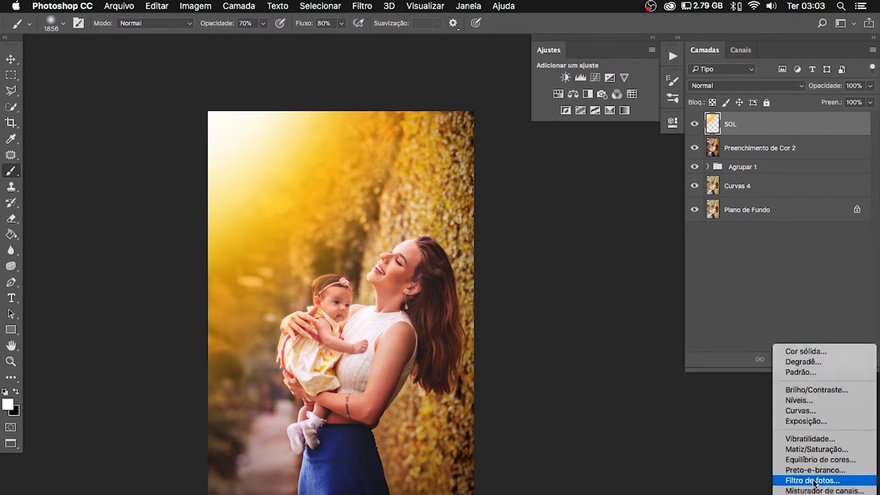
Add an orange solid colour fill layer blended in Sobrepor mode
click(798, 352)
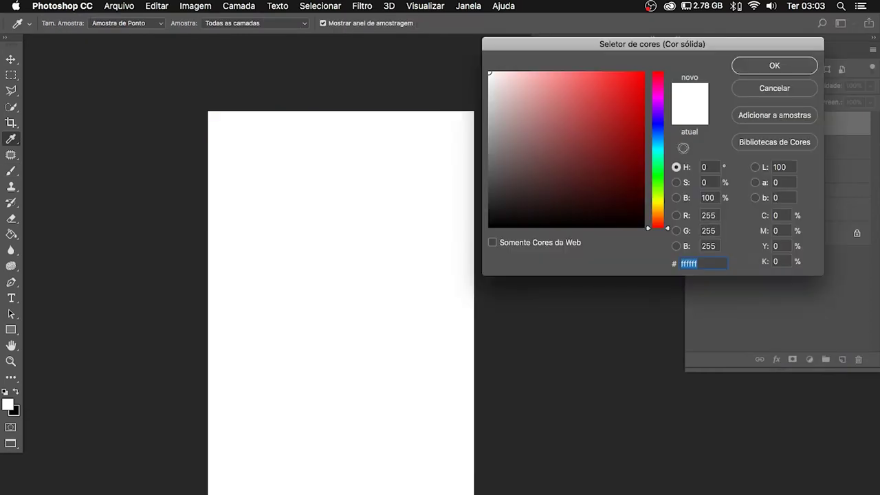
drag(660, 165, 660, 210)
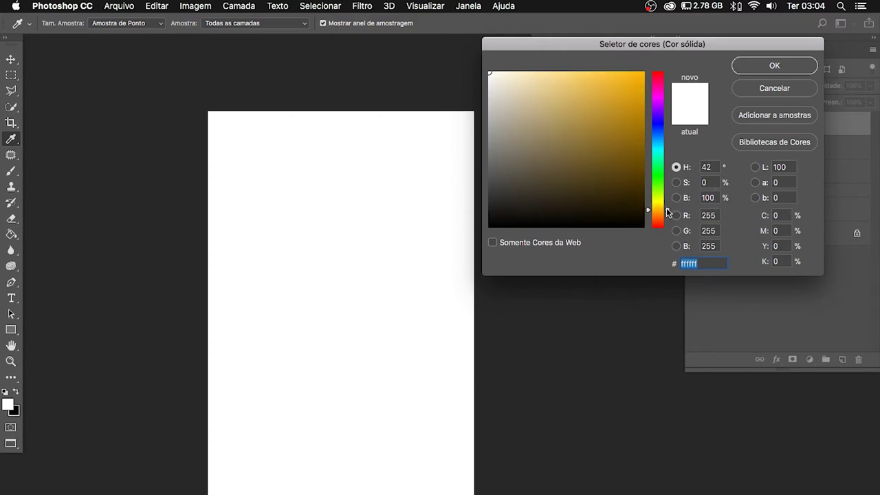
click(628, 103)
click(774, 65)
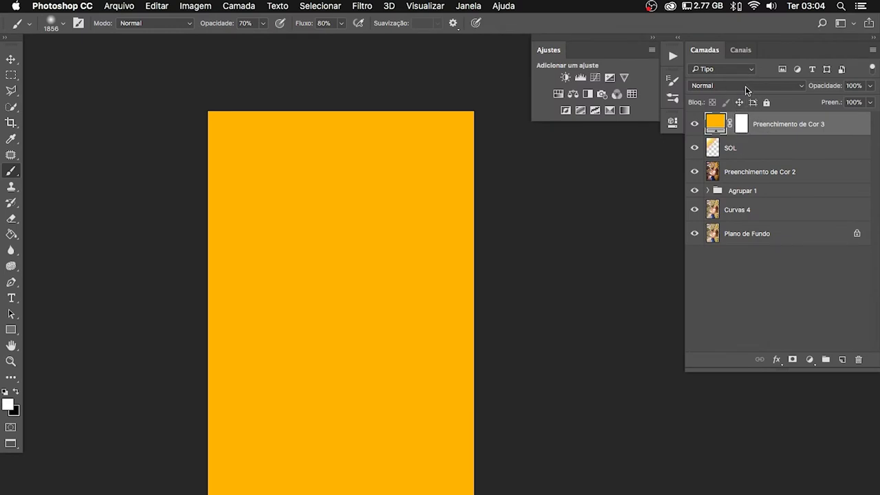
click(746, 88)
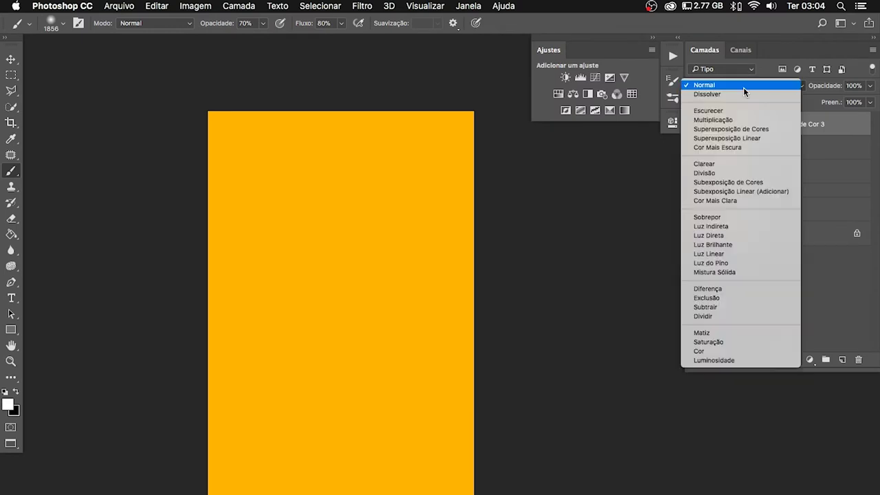
click(734, 217)
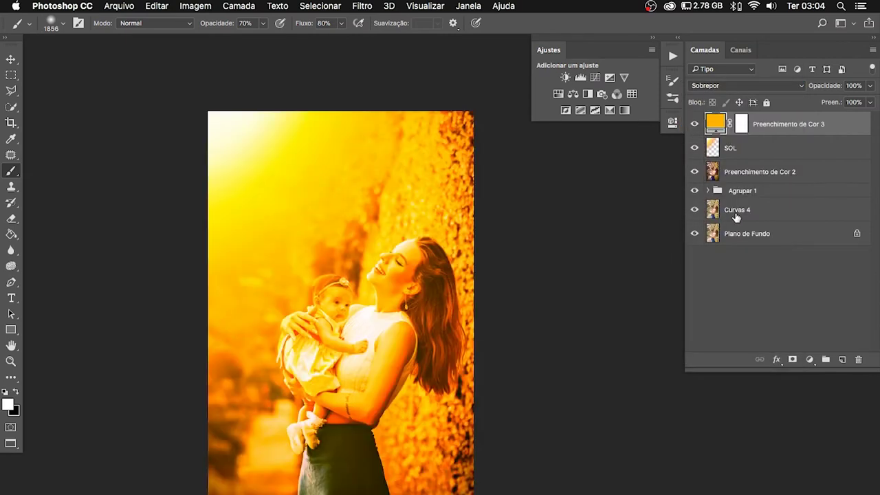
Lower the orange fill to 20% opacity and move it beneath the SOL layer
click(870, 86)
drag(868, 103, 829, 102)
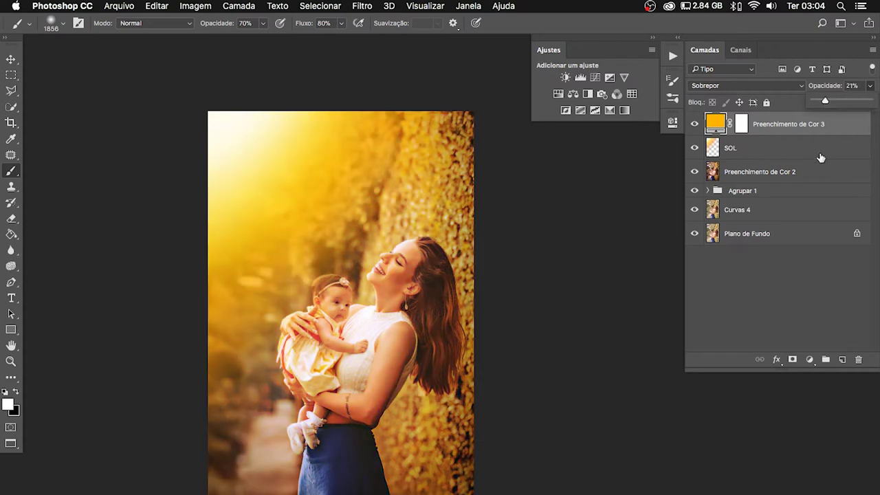
drag(825, 100, 827, 97)
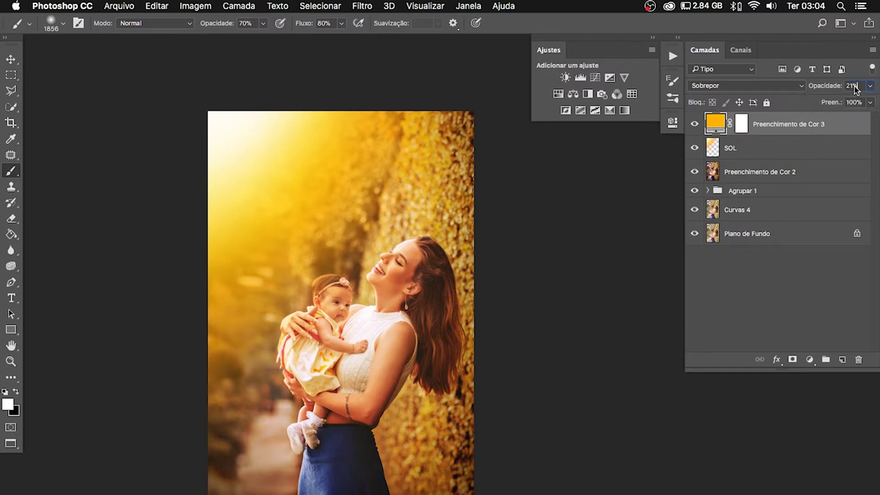
text(20)
drag(769, 124, 775, 171)
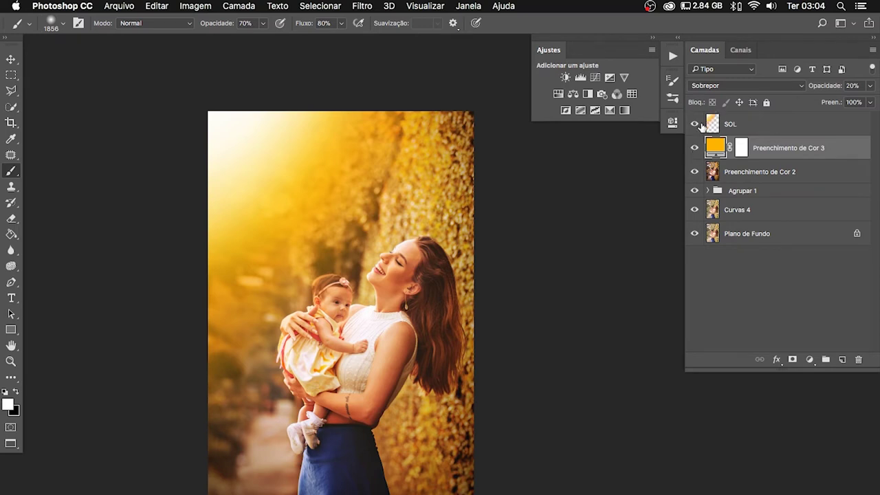
Set the SOL layer's blend mode to Luz Direta
click(730, 124)
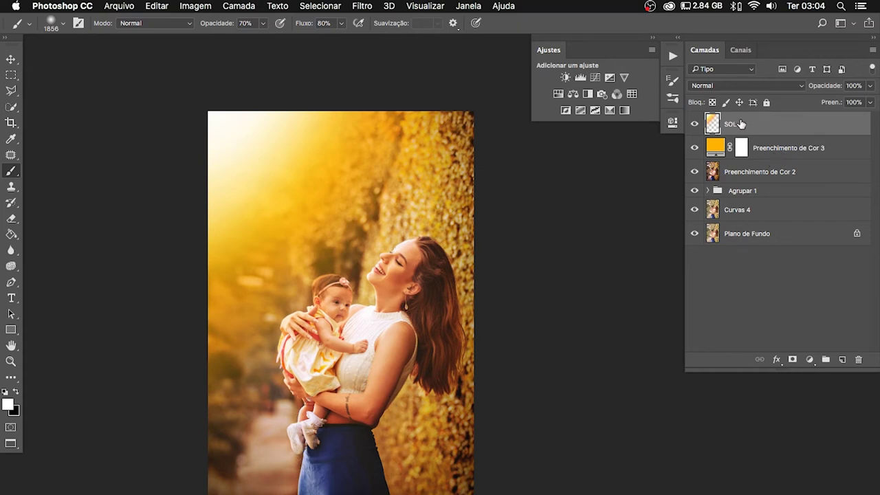
click(736, 88)
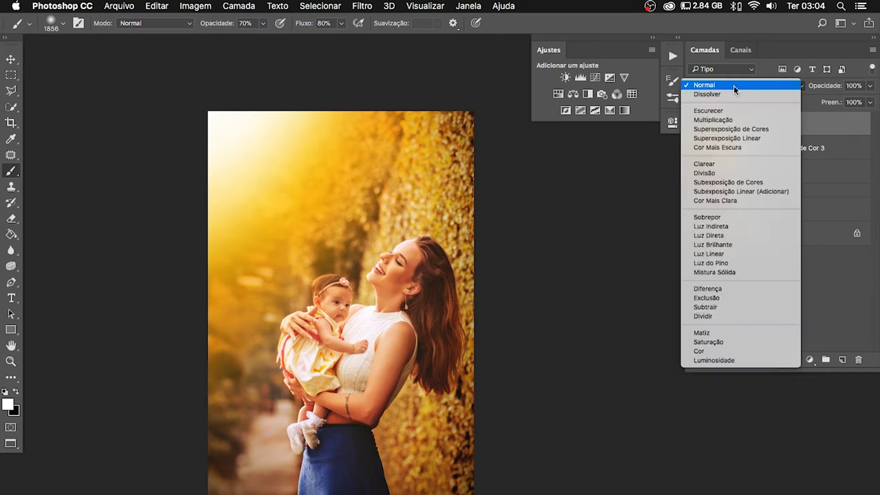
click(731, 236)
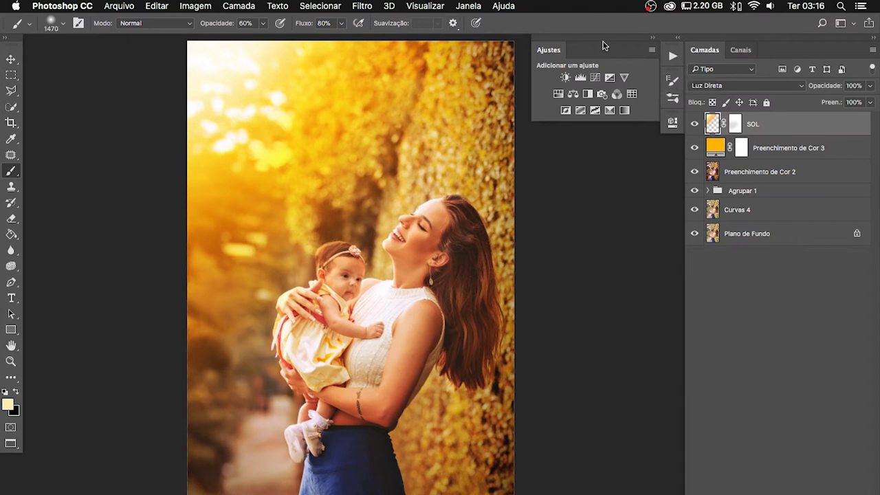
Set a hard round brush tip with wide spacing and Shape Dynamics size jitter
click(469, 6)
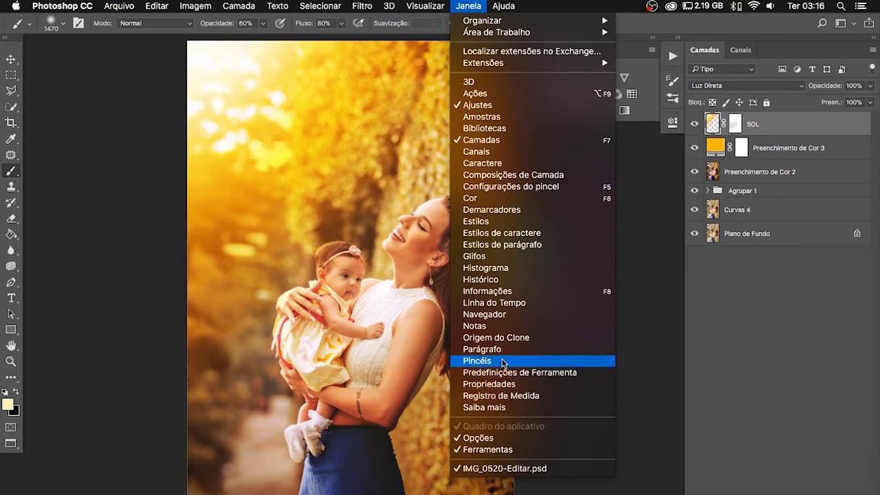
click(503, 363)
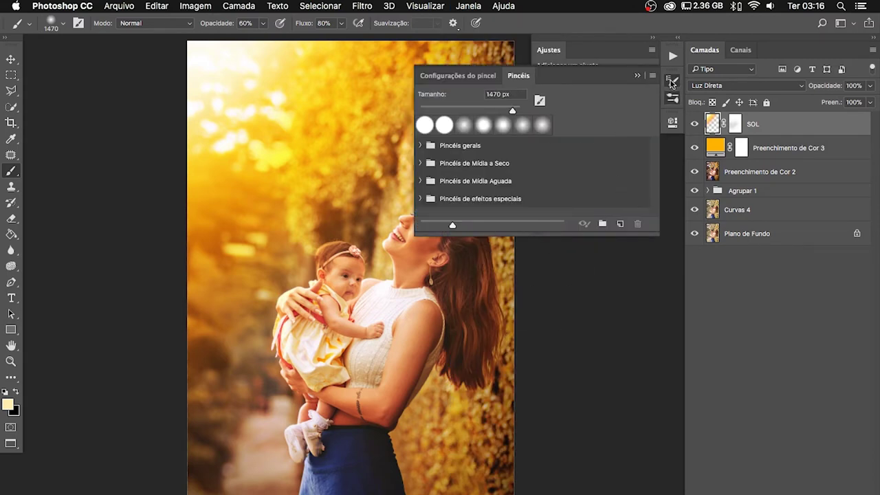
click(671, 83)
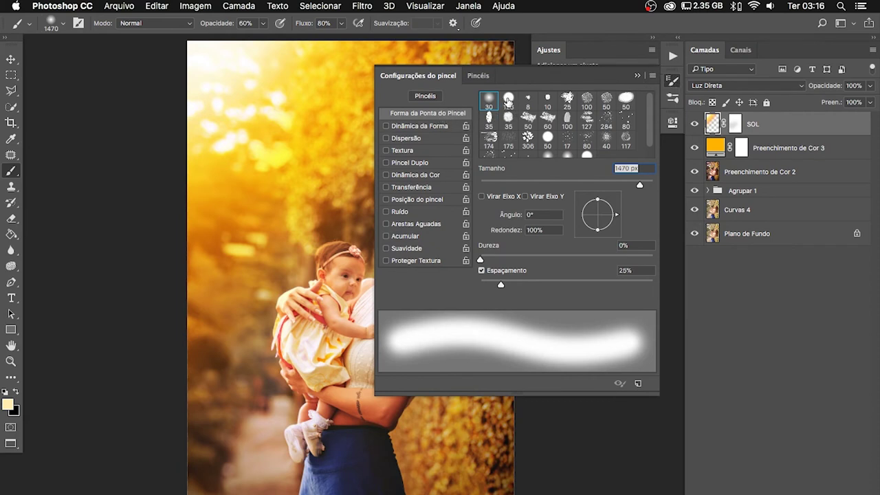
click(509, 100)
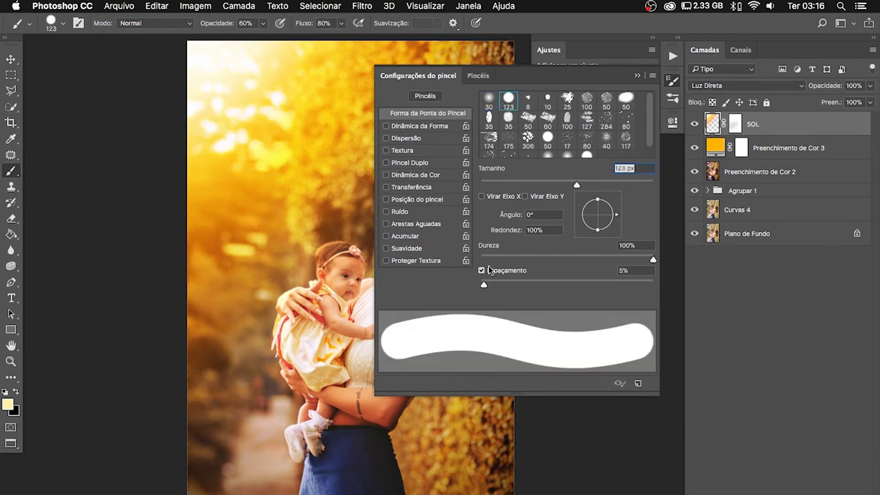
drag(486, 285, 614, 277)
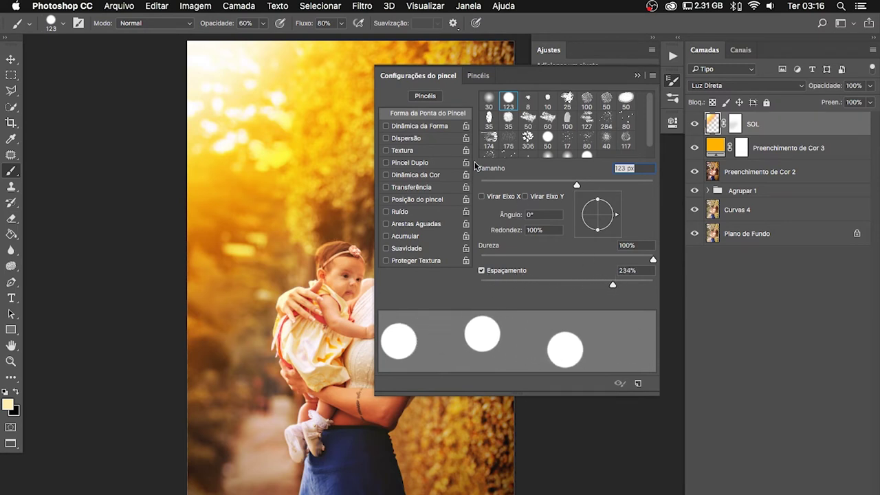
click(424, 126)
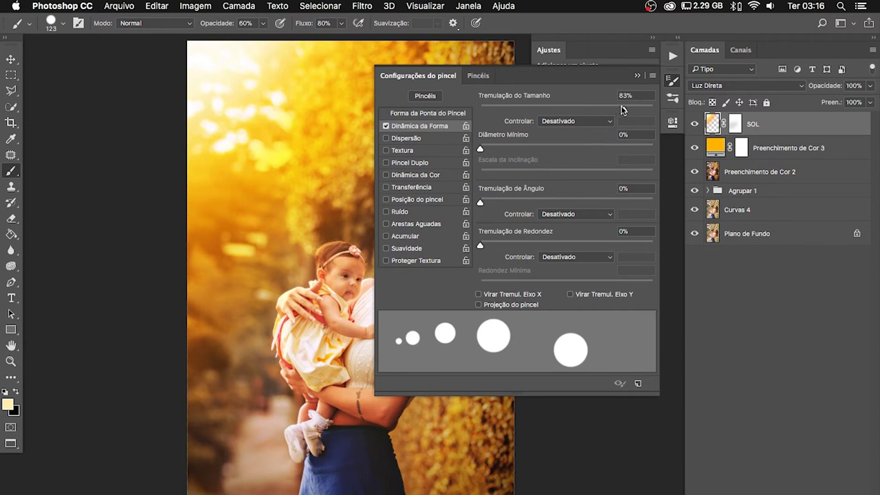
mouse_move(624, 110)
mouse_down()
mouse_move(516, 111)
mouse_move(621, 112)
mouse_up()
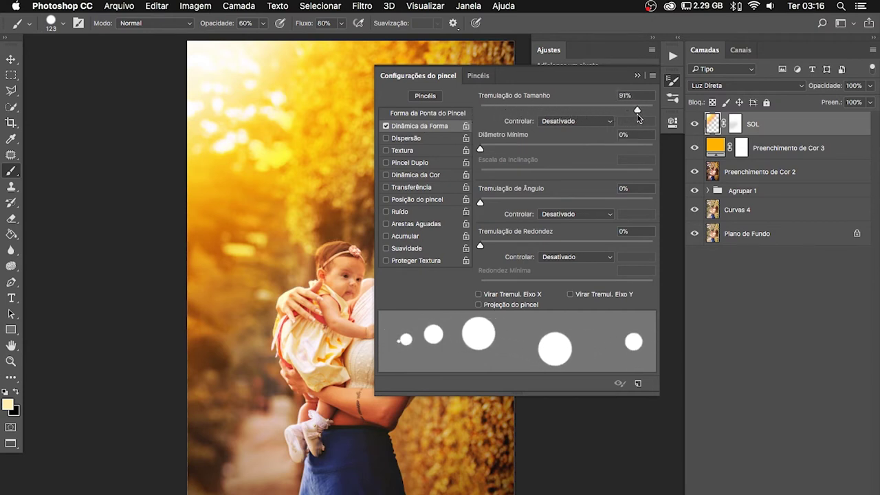
drag(622, 114, 626, 121)
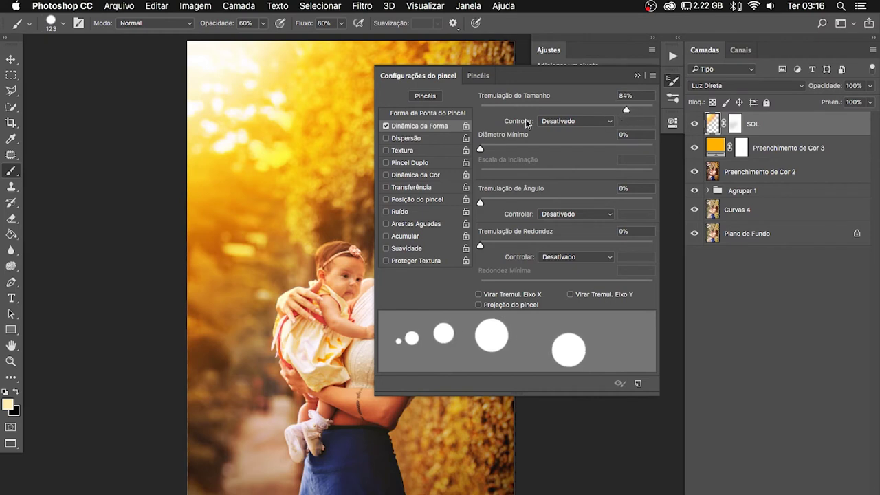
Make the brush 42 px and paint bokeh dots diagonally across the photo on a new layer
click(438, 113)
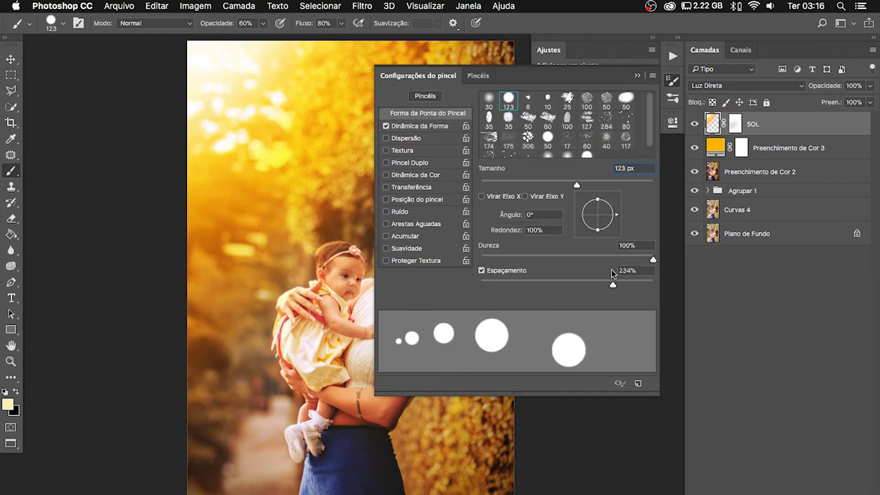
drag(576, 185, 516, 185)
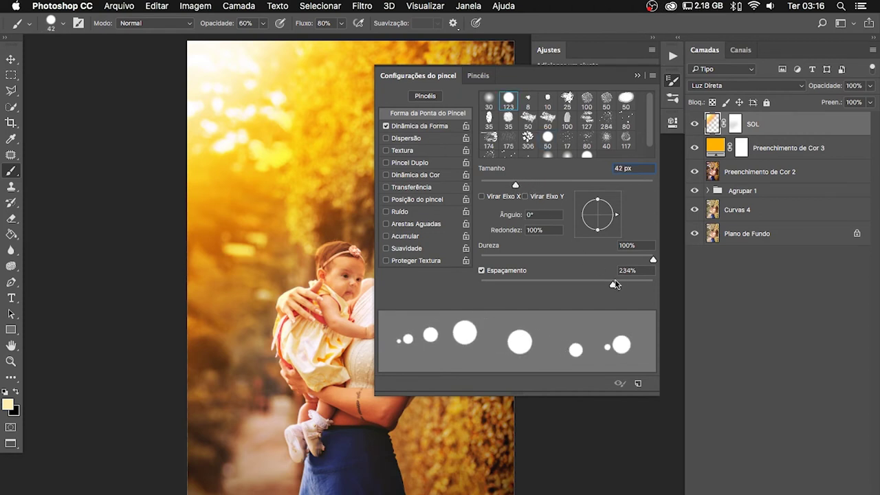
drag(613, 284, 609, 283)
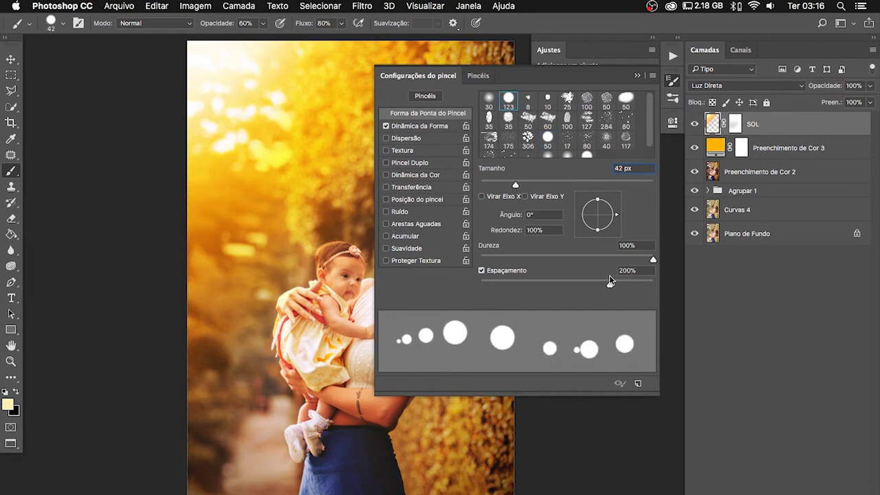
click(637, 76)
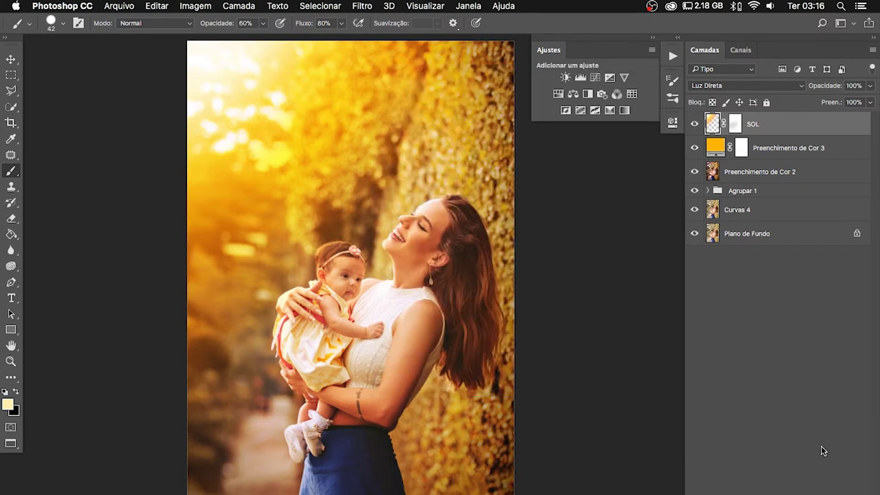
key(ctrl+shift+alt+n)
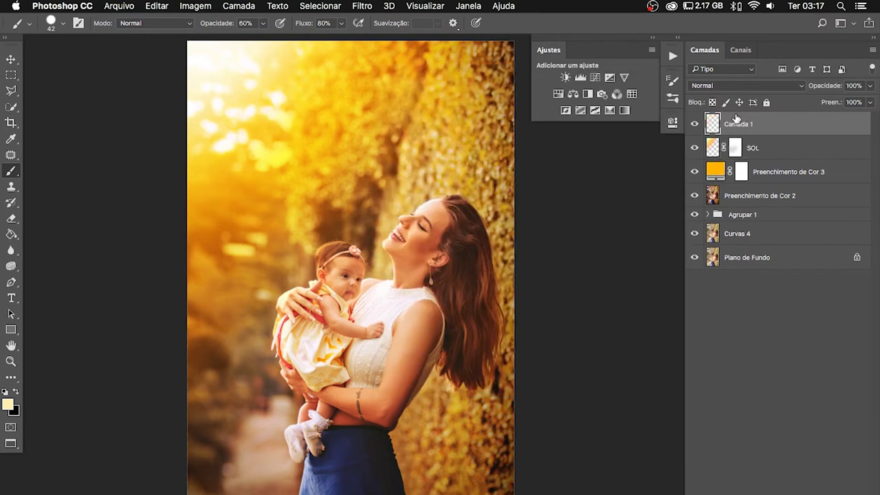
drag(210, 62, 450, 392)
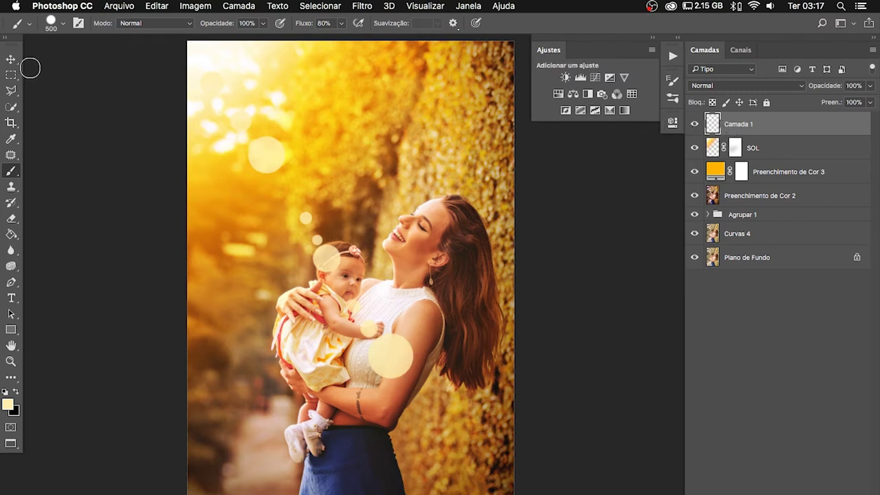
Shift the bokeh circles down-right, rotate and enlarge them, then duplicate the Camada 1 layer
click(12, 59)
mouse_move(333, 254)
mouse_down()
mouse_move(396, 334)
mouse_move(368, 301)
mouse_move(365, 254)
mouse_move(377, 301)
mouse_up()
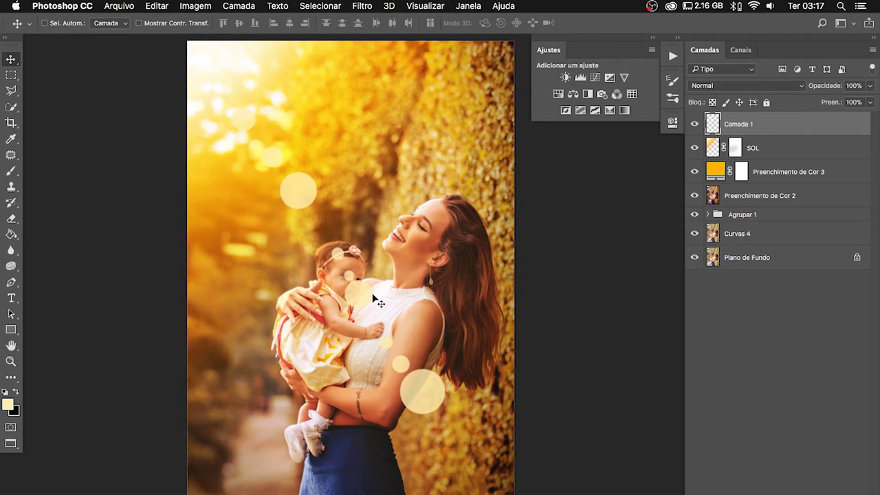
key(ctrl+t)
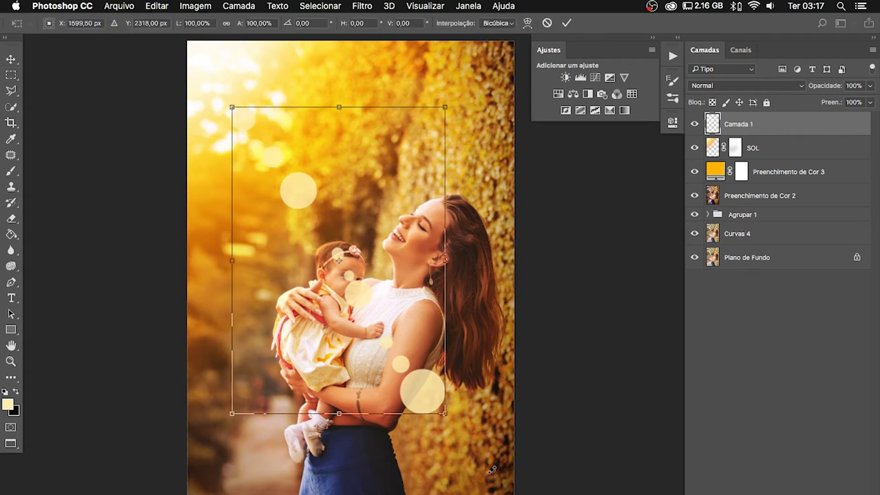
mouse_move(492, 470)
mouse_down()
mouse_move(484, 433)
mouse_move(421, 372)
mouse_move(408, 295)
mouse_up()
mouse_move(437, 336)
mouse_down()
mouse_move(356, 237)
mouse_move(444, 385)
mouse_up()
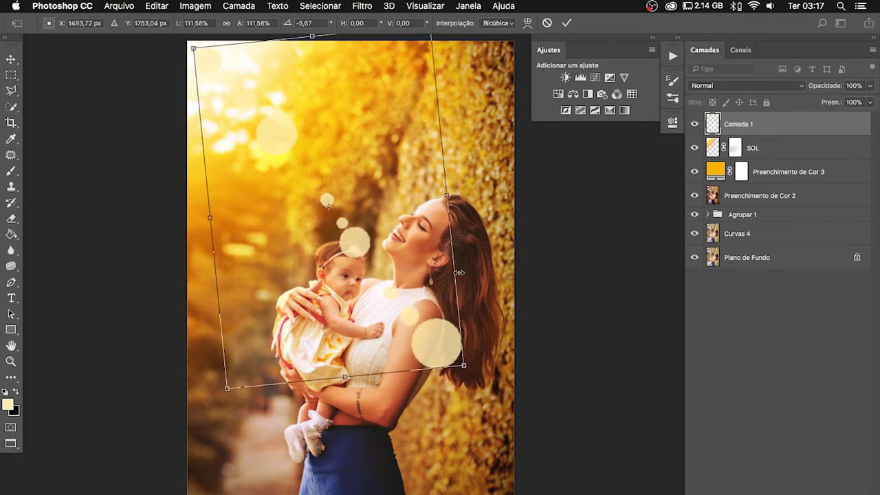
key(Return)
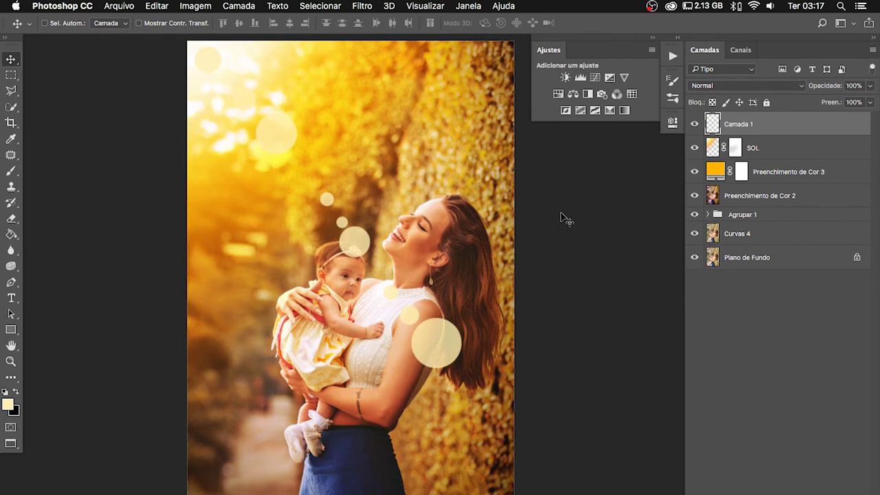
key(ctrl+j)
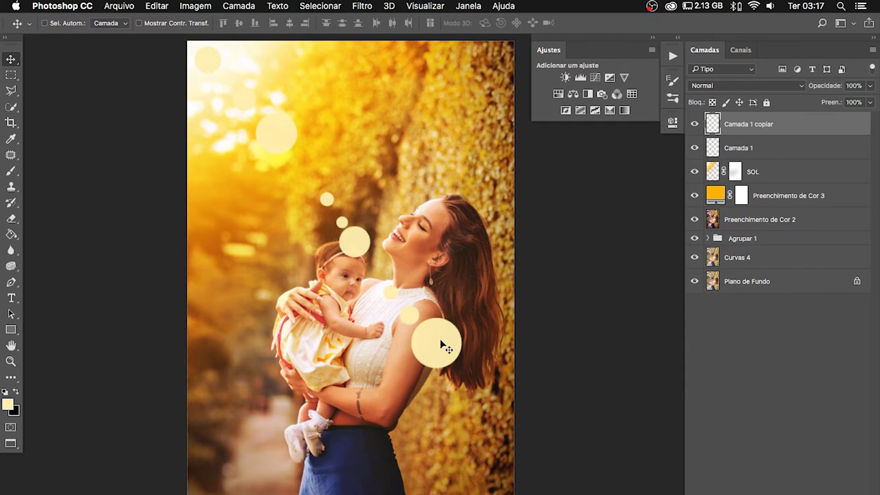
Move the Camada 1 copiar circles up and left and scale them down to about 62%
drag(443, 346, 417, 309)
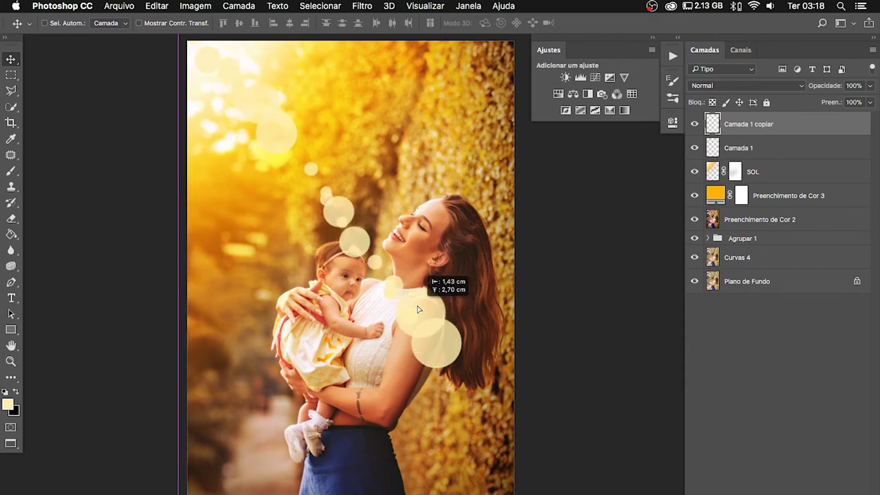
drag(417, 310, 417, 311)
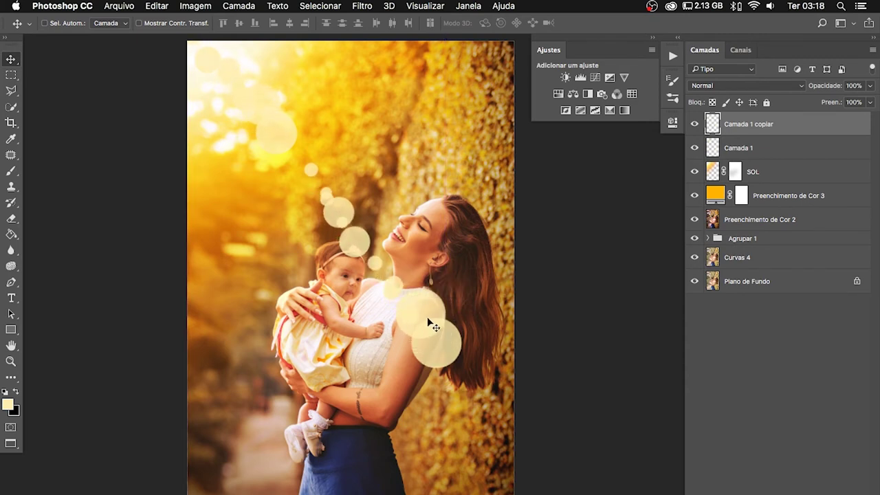
key(ctrl+t)
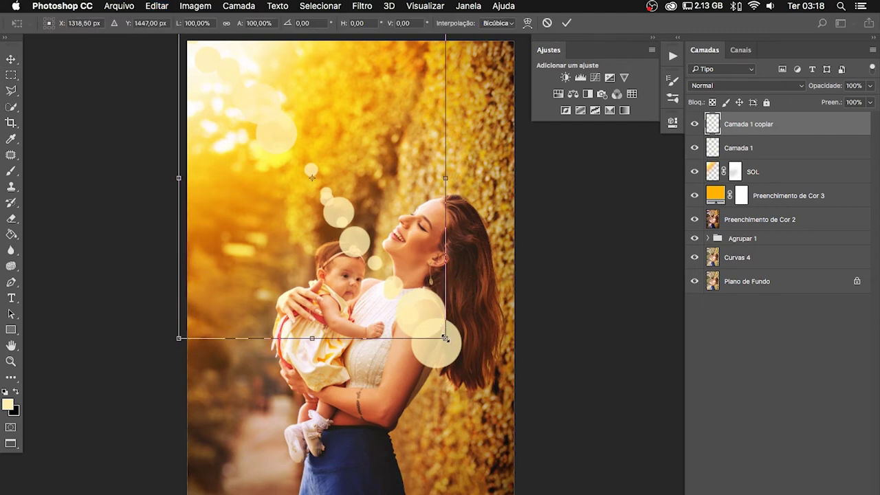
mouse_move(445, 339)
mouse_down()
mouse_move(396, 277)
mouse_move(407, 305)
mouse_up()
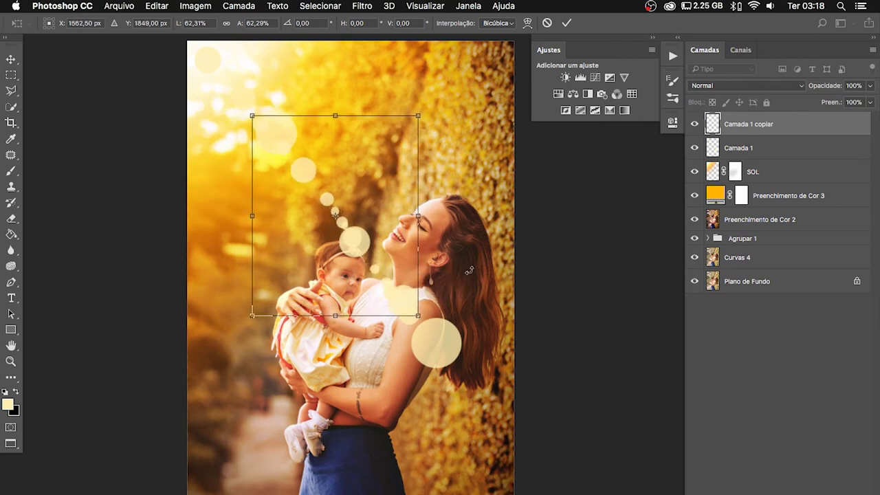
Commit the scale and fade Camada 1 copiar and Camada 1 to about 41–42% opacity
key(Return)
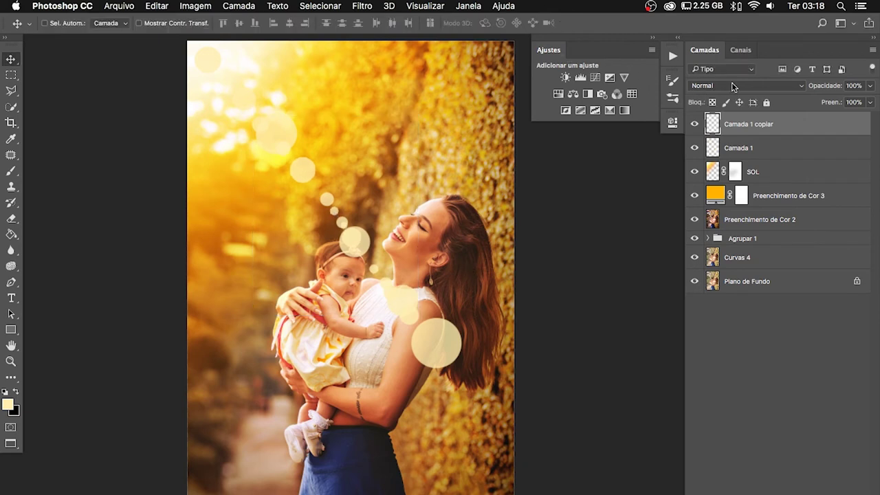
click(869, 85)
drag(869, 100, 833, 102)
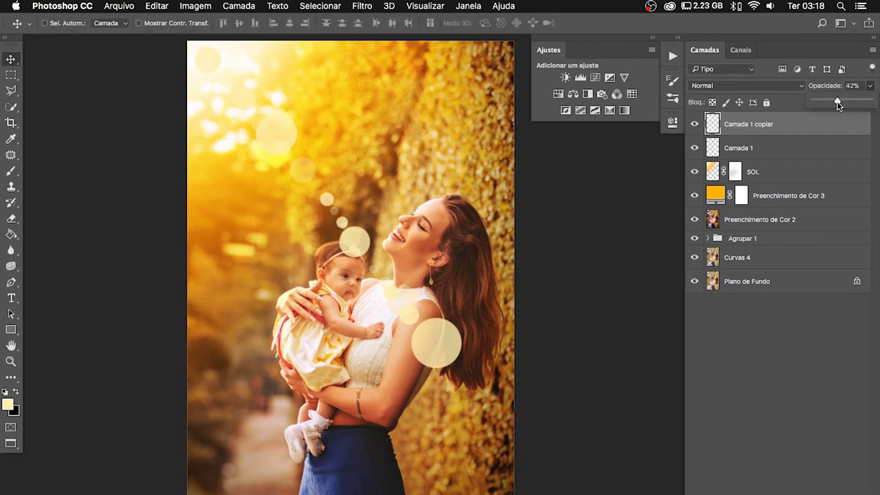
click(816, 143)
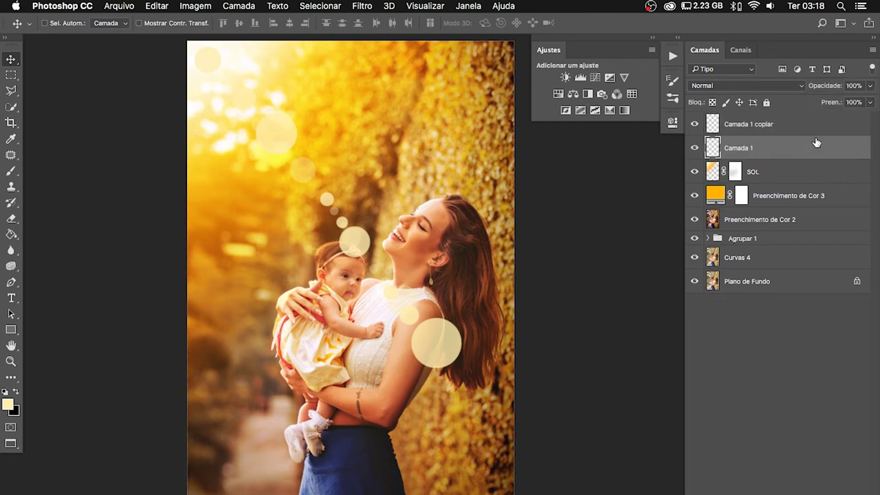
click(869, 85)
drag(869, 101, 839, 101)
click(787, 124)
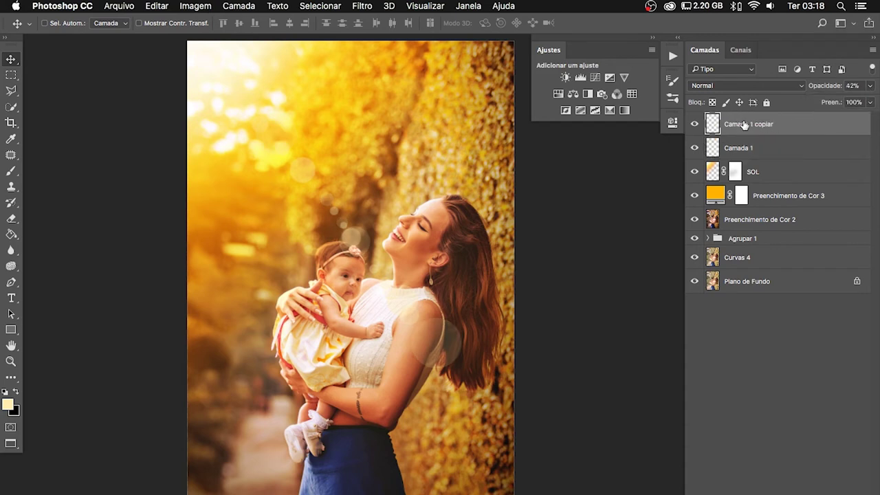
Add a Hue/Saturation layer clipped to Camada 1 copiar with Hue +42 and Saturation +46
click(558, 95)
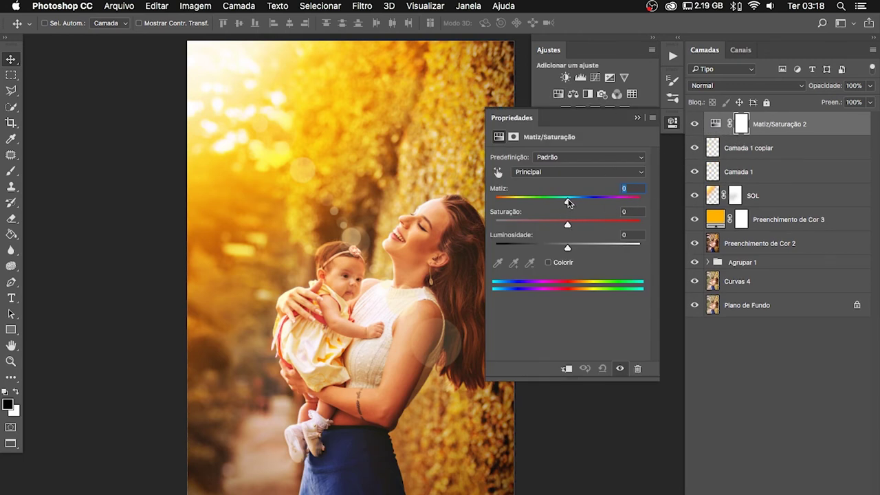
mouse_move(568, 203)
mouse_down()
mouse_move(511, 201)
mouse_move(631, 196)
mouse_move(562, 198)
mouse_up()
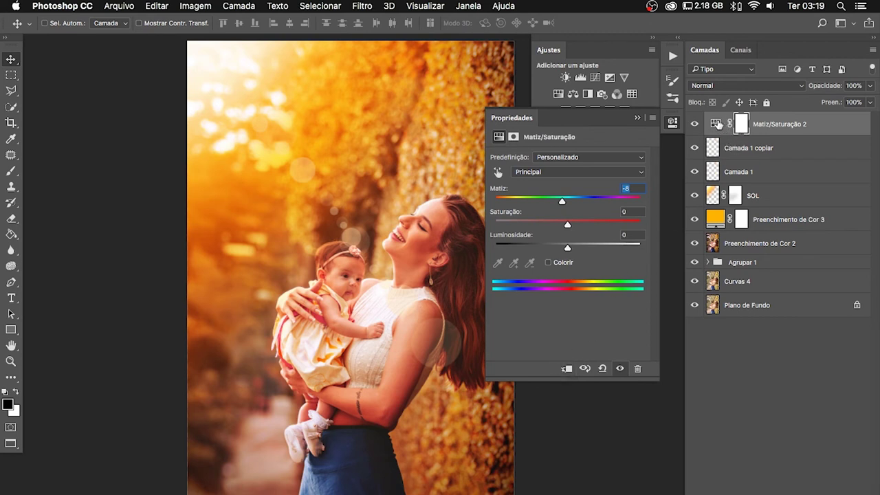
alt+click(717, 129)
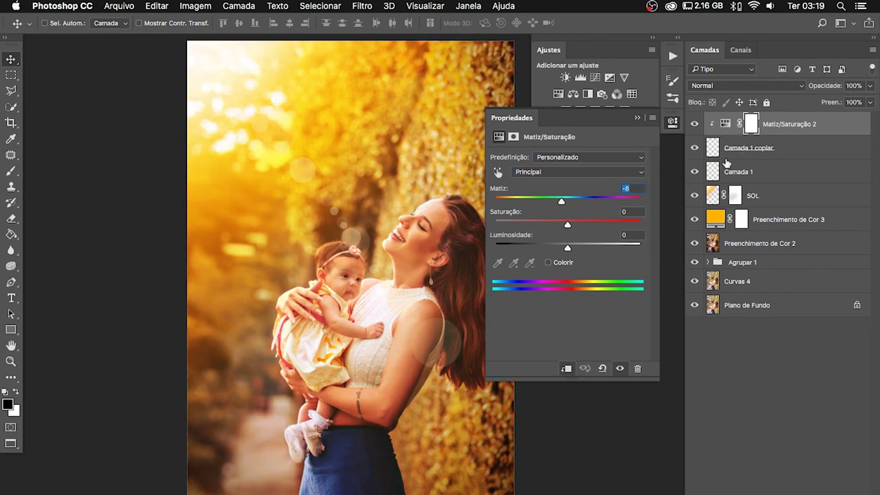
mouse_move(565, 209)
mouse_down()
mouse_move(540, 205)
mouse_move(597, 205)
mouse_move(528, 190)
mouse_move(574, 201)
mouse_move(562, 209)
mouse_move(598, 221)
mouse_move(557, 223)
mouse_move(579, 224)
mouse_move(564, 202)
mouse_move(608, 205)
mouse_move(600, 205)
mouse_up()
text(+42)
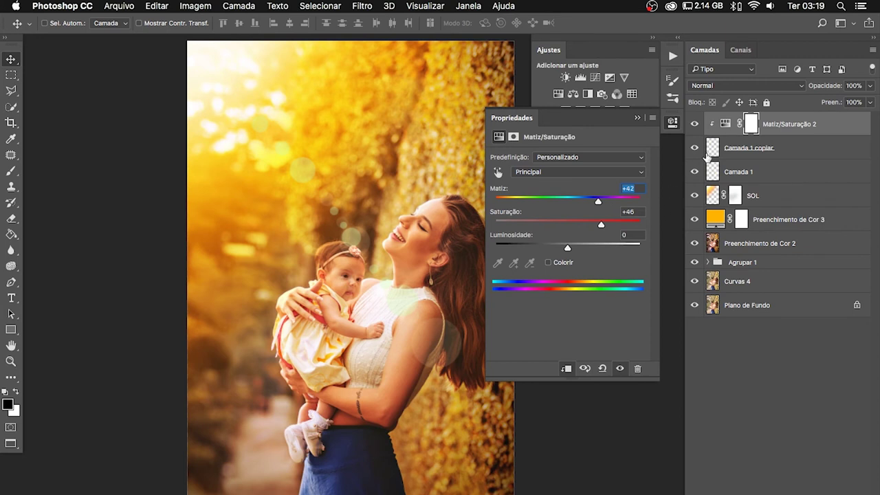
Clip a second Hue/Saturation to Camada 1 at Hue -118, Saturation +15, and select all four layers
click(786, 150)
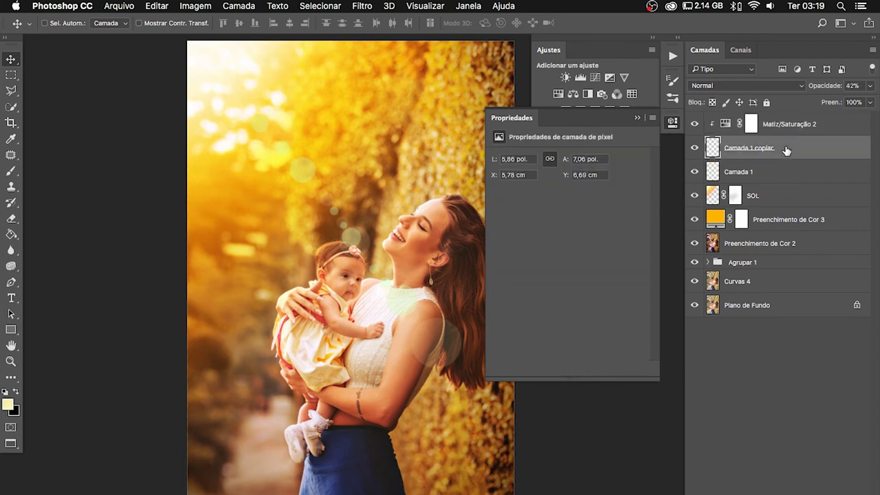
click(786, 169)
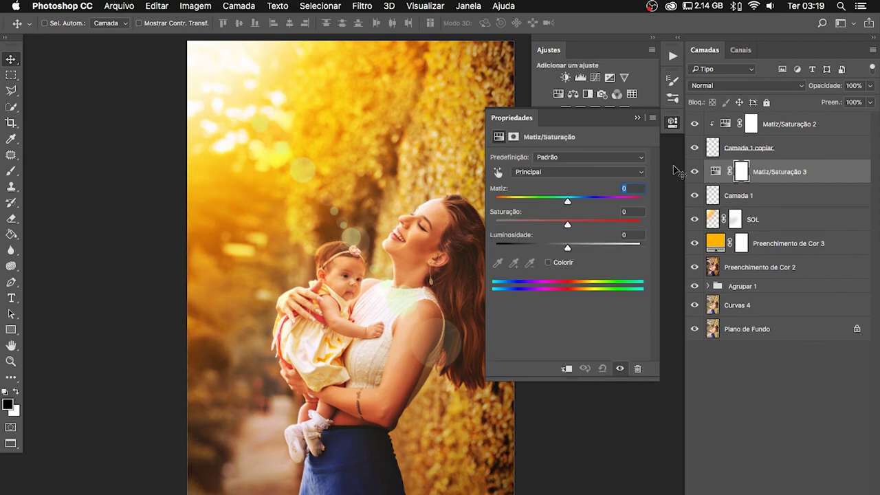
alt+click(715, 183)
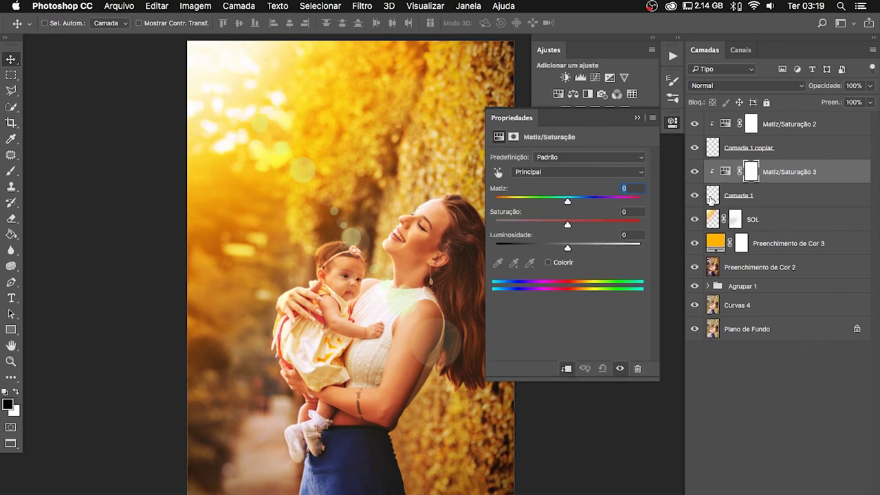
drag(567, 204, 514, 201)
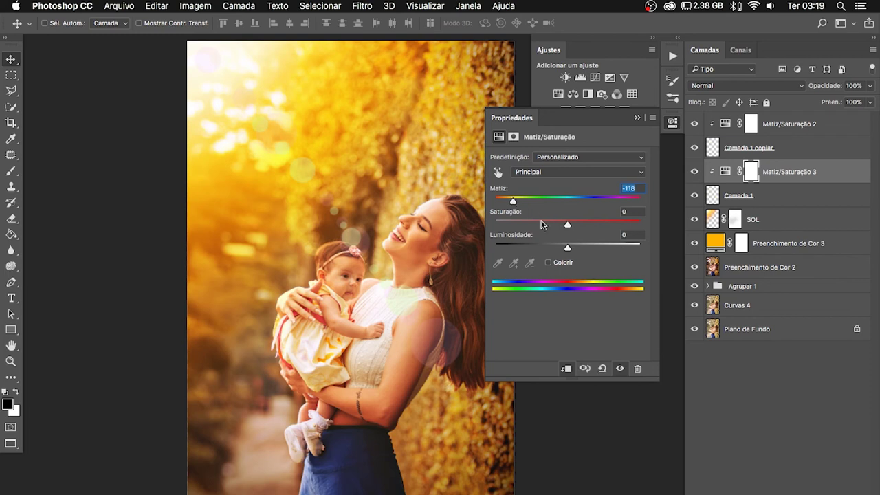
drag(568, 225, 583, 223)
click(807, 128)
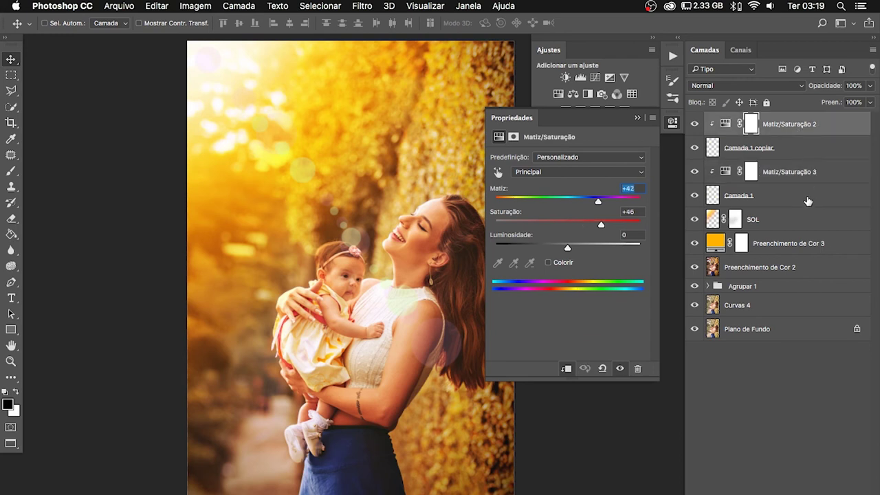
shift+click(803, 203)
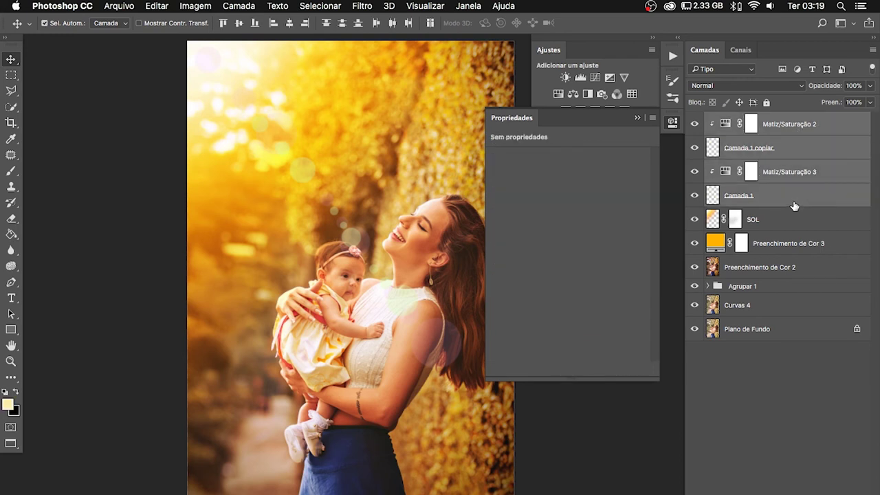
Scale the four bokeh and tint layers to about 120% and group them as Agrupar 2
key(ctrl+t)
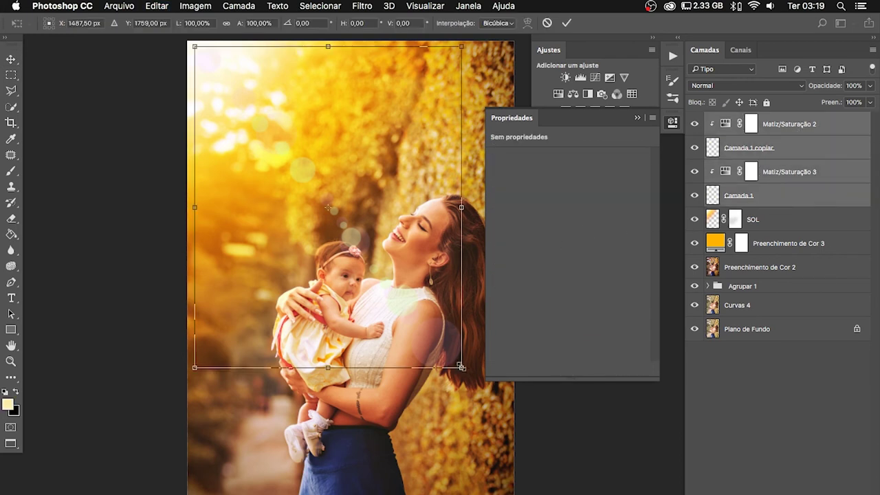
drag(461, 367, 412, 302)
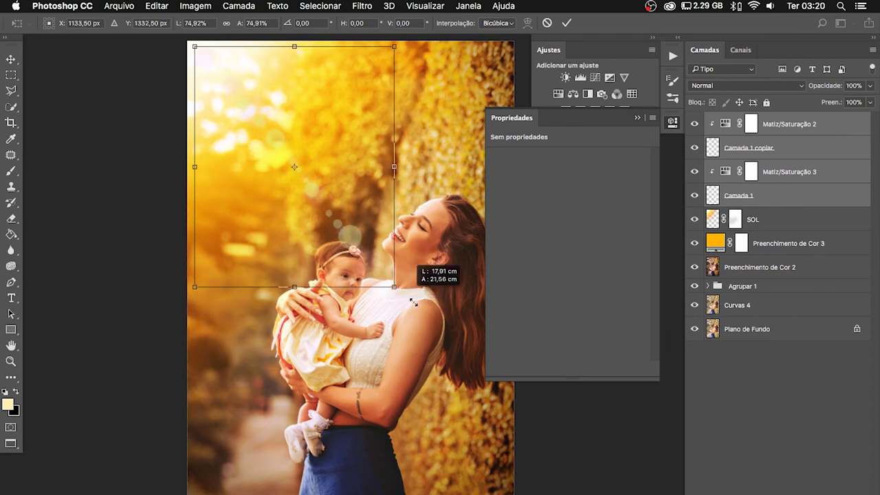
drag(413, 303, 517, 433)
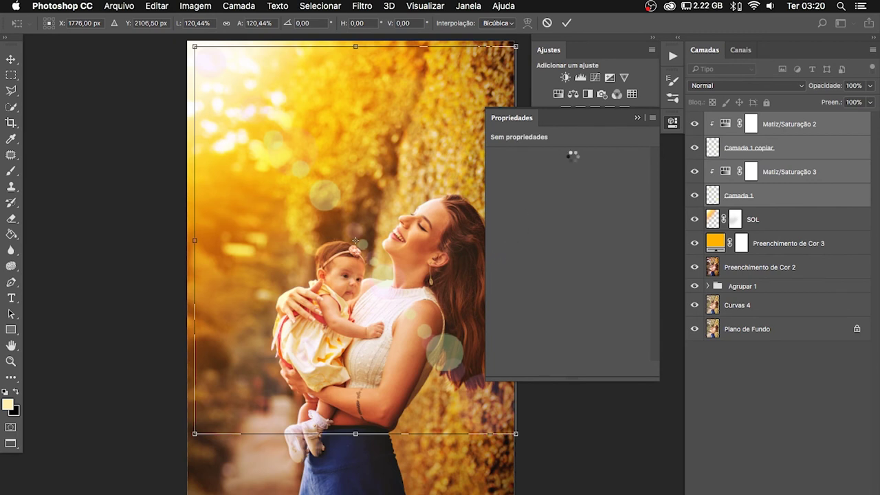
key(Return)
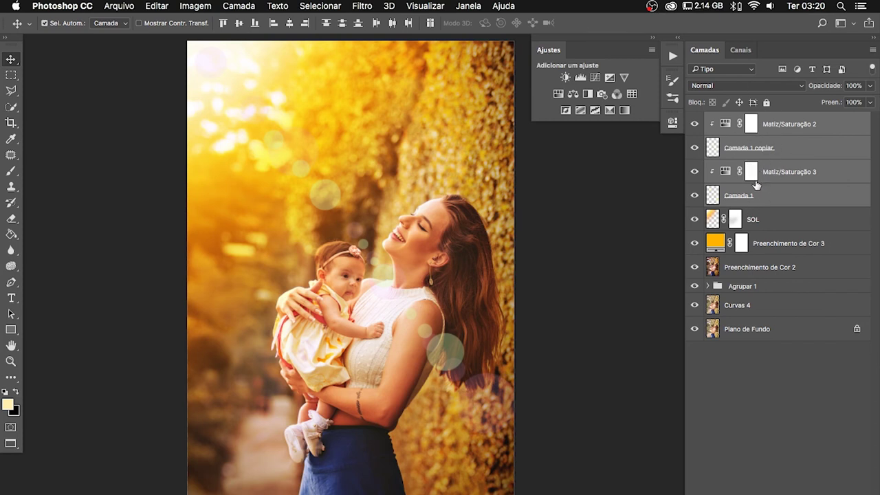
key(super+g)
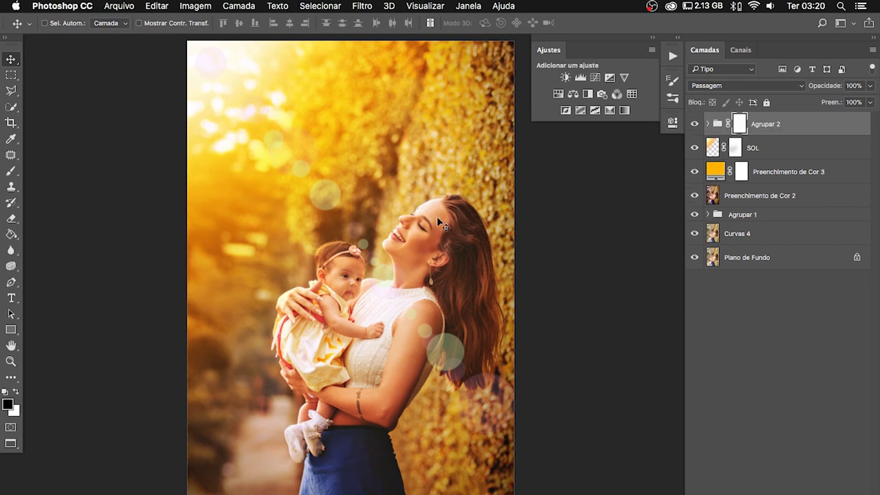
Set up a fully soft brush of about 1413 px
key(b)
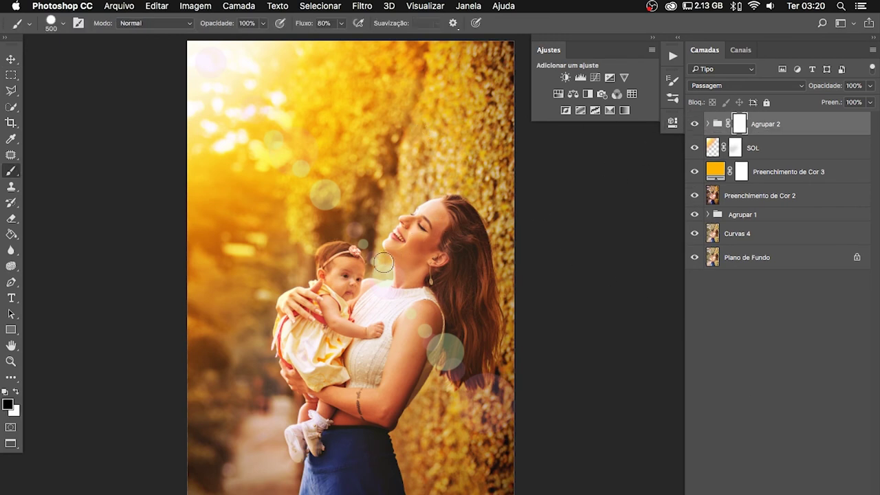
mouse_move(363, 277)
mouse_down()
mouse_move(407, 288)
mouse_move(389, 200)
mouse_up()
drag(390, 327, 387, 181)
mouse_move(373, 325)
mouse_down()
mouse_move(418, 298)
mouse_move(406, 330)
mouse_up()
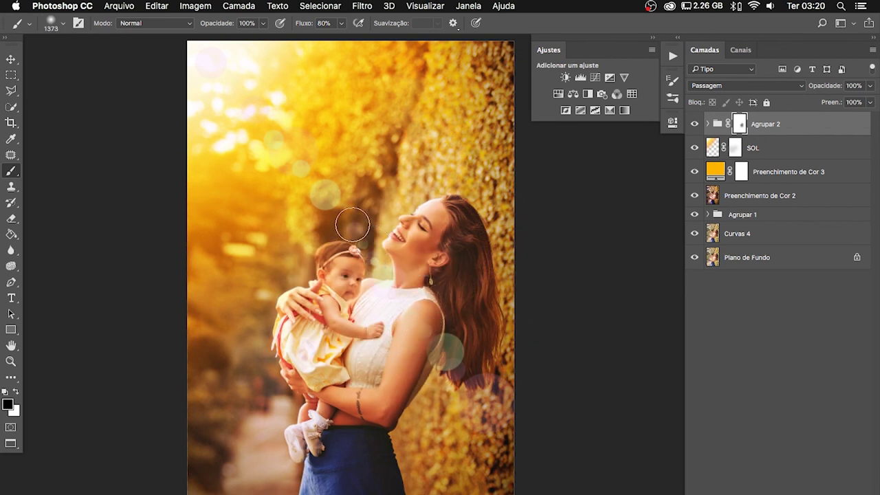
Paint the Agrupar 2 mask at 40% opacity to hide circles over the baby, mother and sun
mouse_move(413, 258)
mouse_down()
mouse_move(357, 264)
mouse_move(421, 323)
mouse_move(410, 285)
mouse_move(420, 289)
mouse_up()
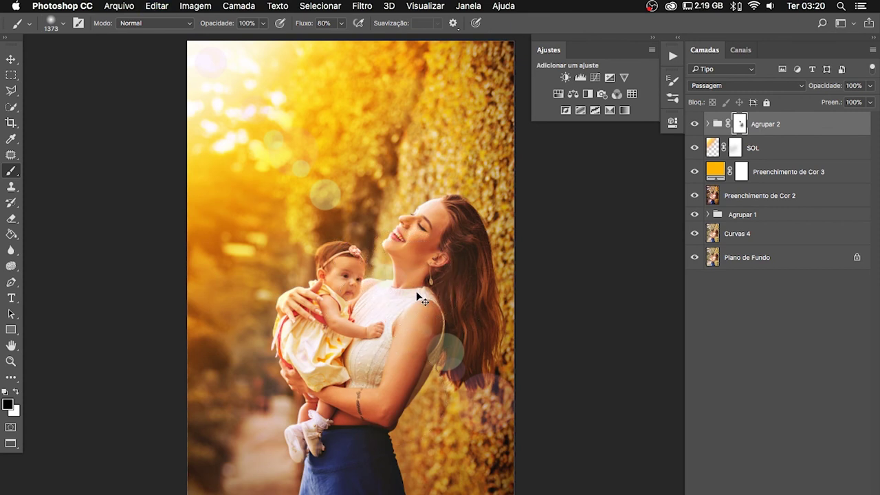
key(4)
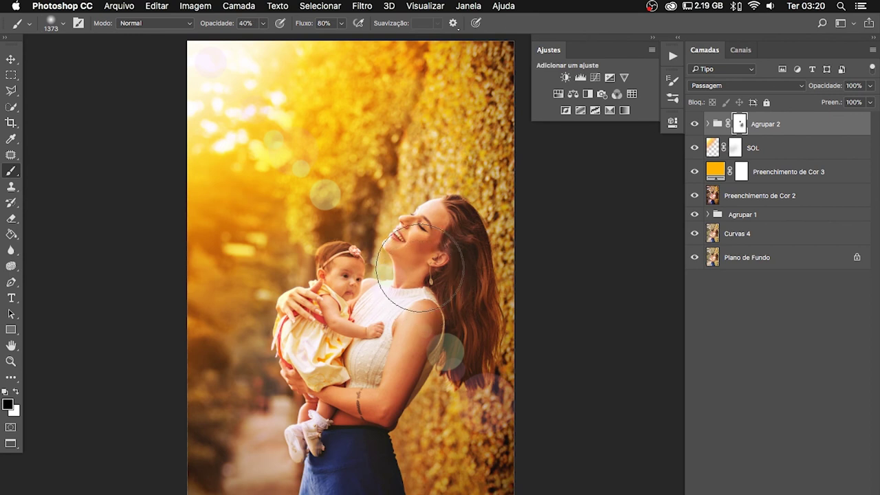
drag(375, 282, 436, 345)
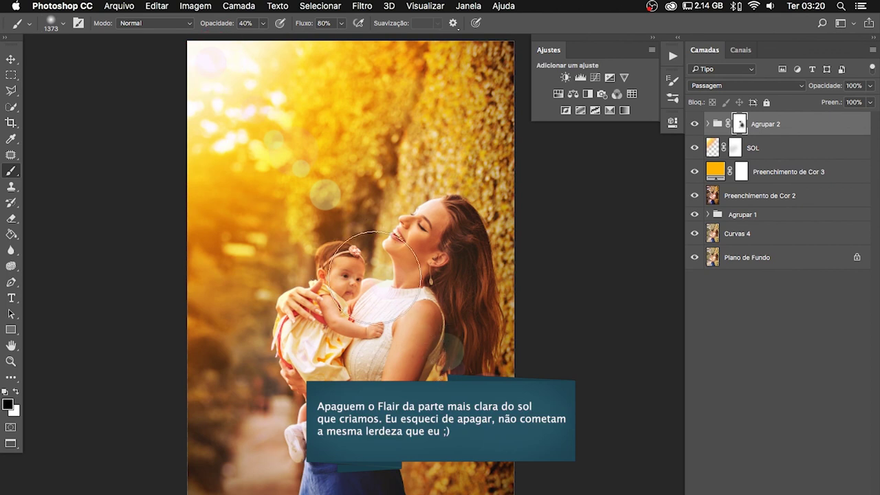
drag(385, 278, 406, 279)
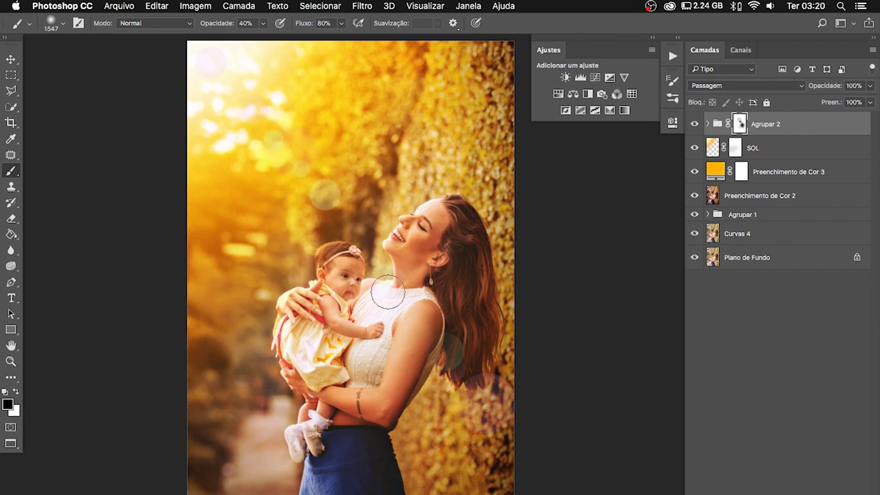
click(693, 124)
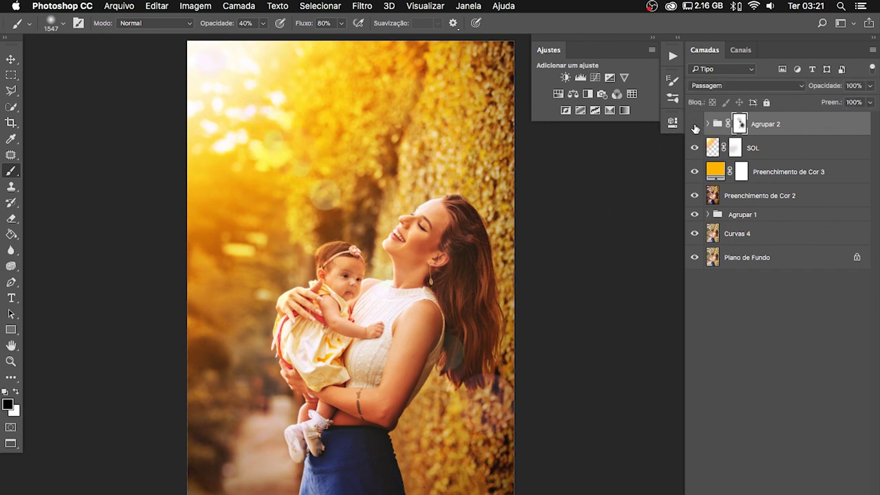
click(693, 124)
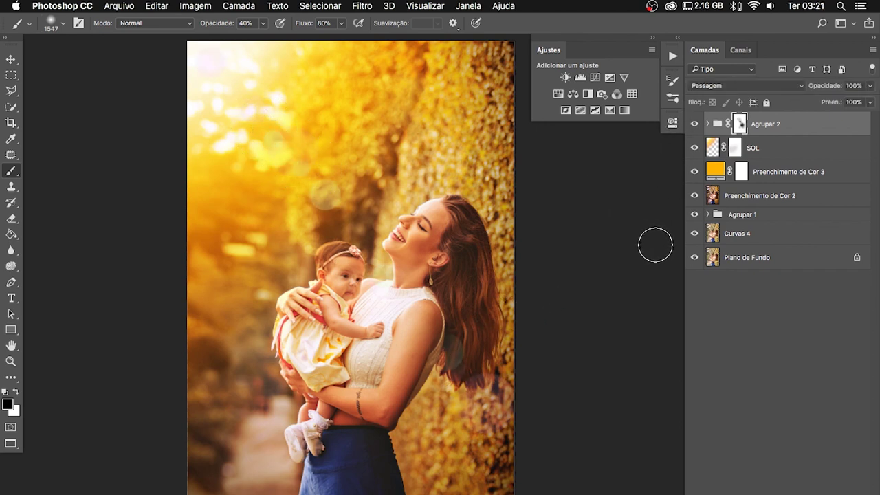